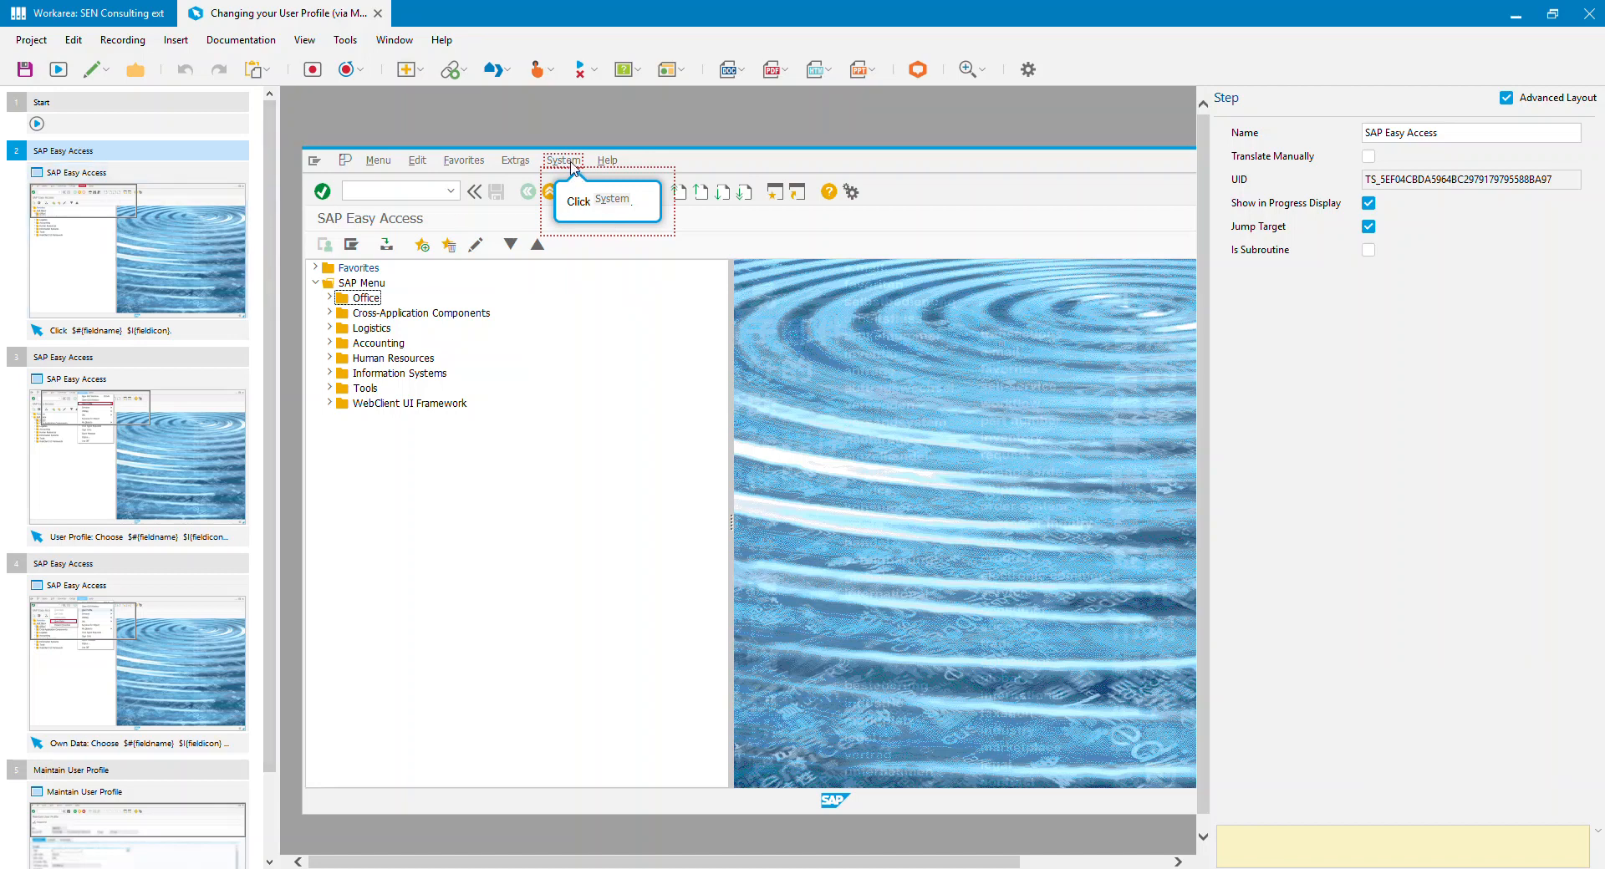
Step: View the screens of steps 3 and 4, and generate and open the project's Word documentation
{"action": "left_click", "coordinate": [179, 482]}
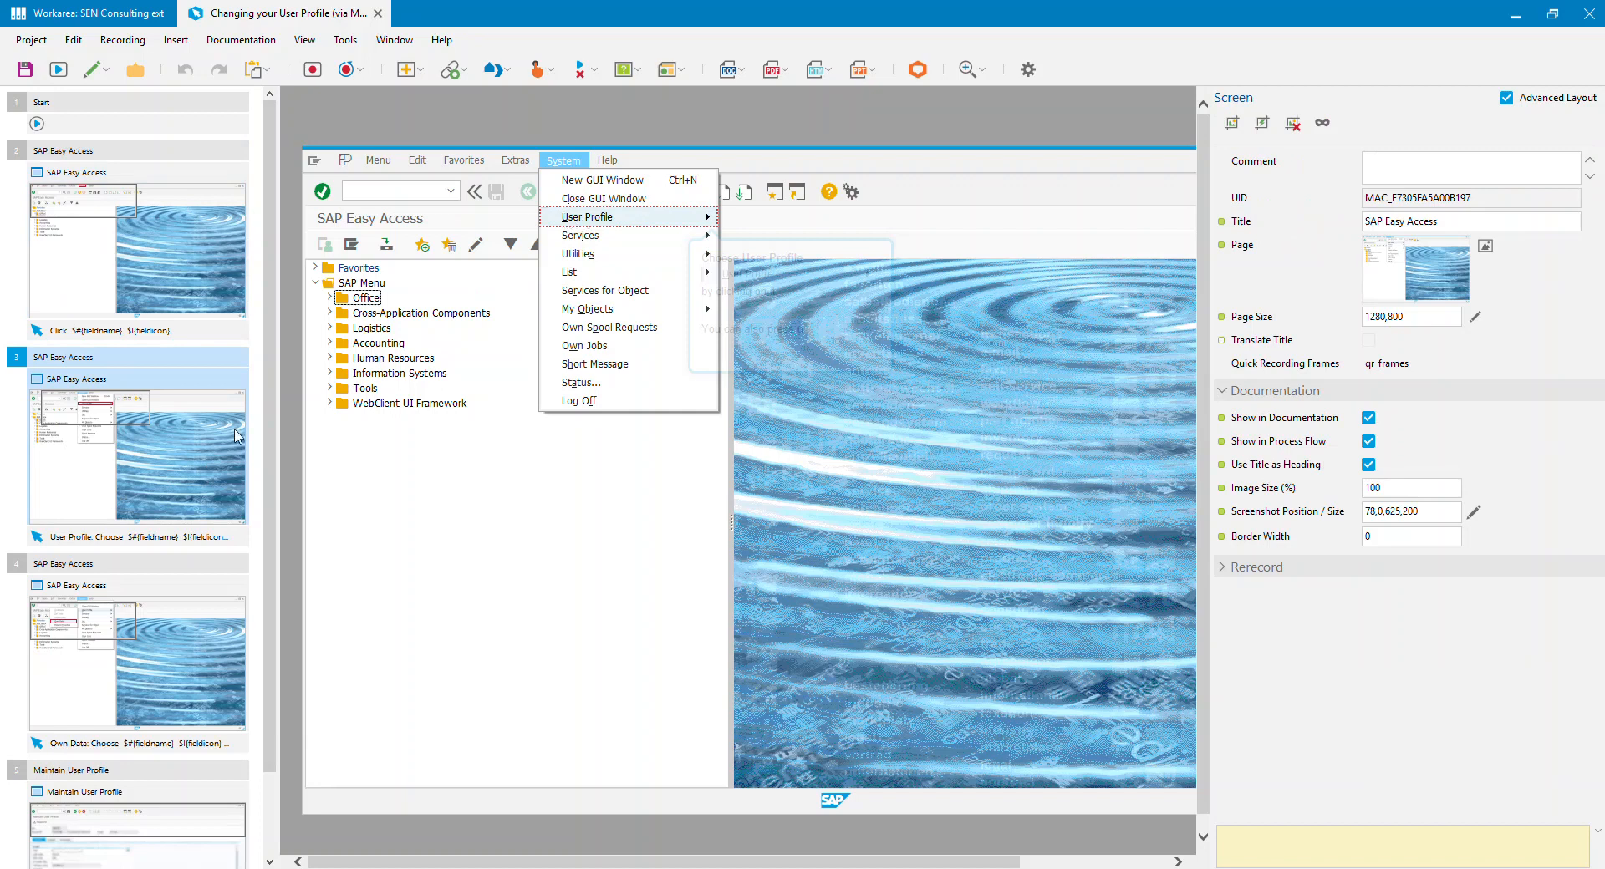
{"action": "left_click", "coordinate": [179, 702]}
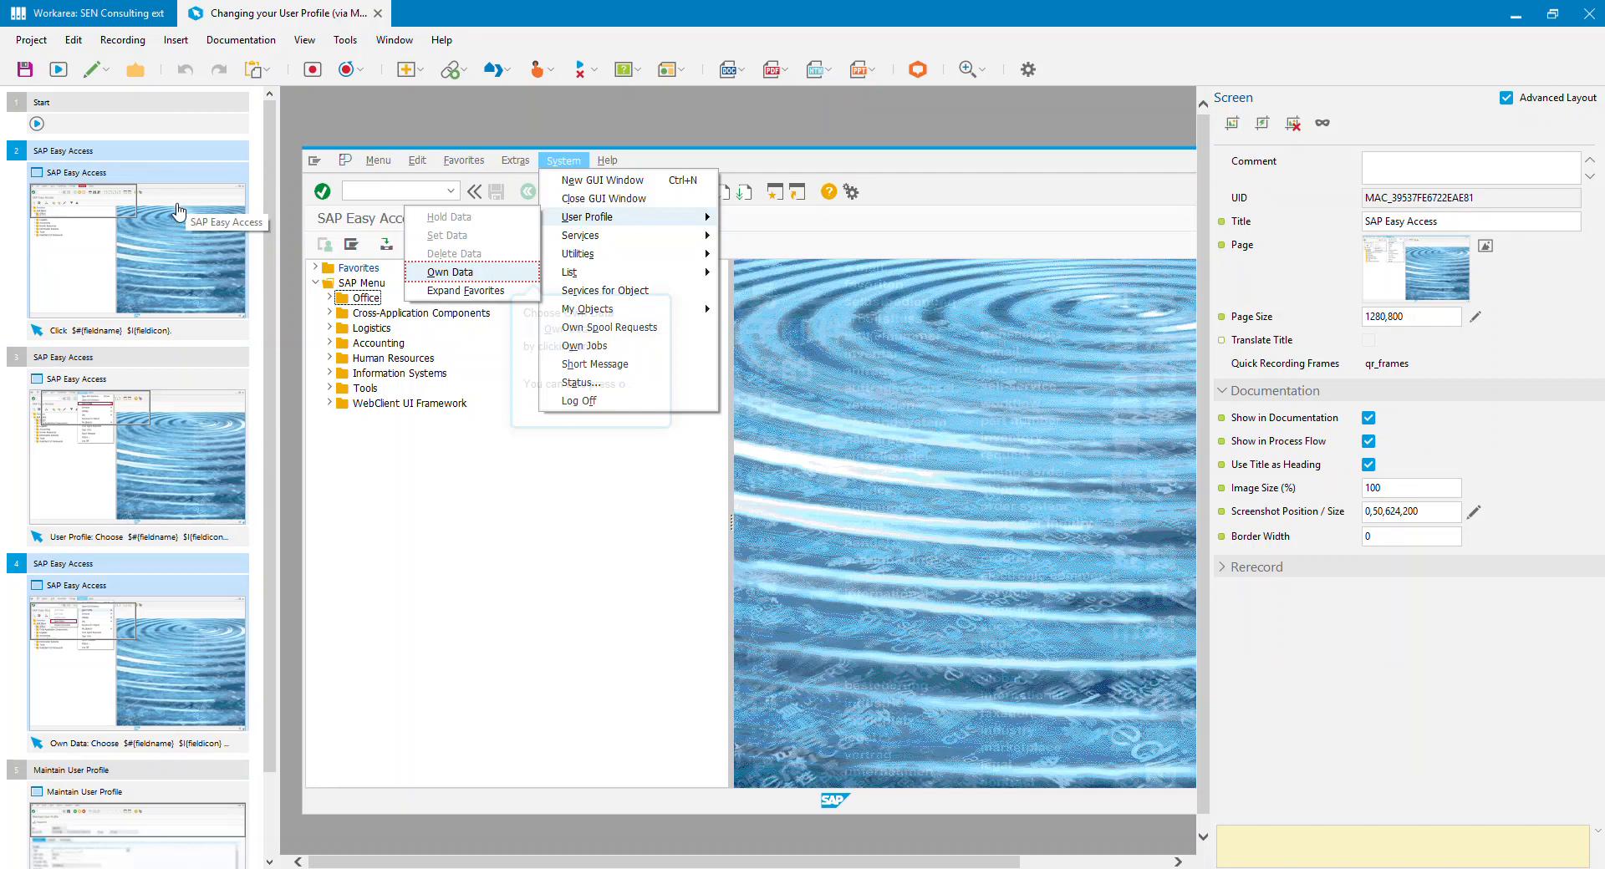
{"action": "left_click", "coordinate": [743, 73]}
{"action": "left_click", "coordinate": [805, 182]}
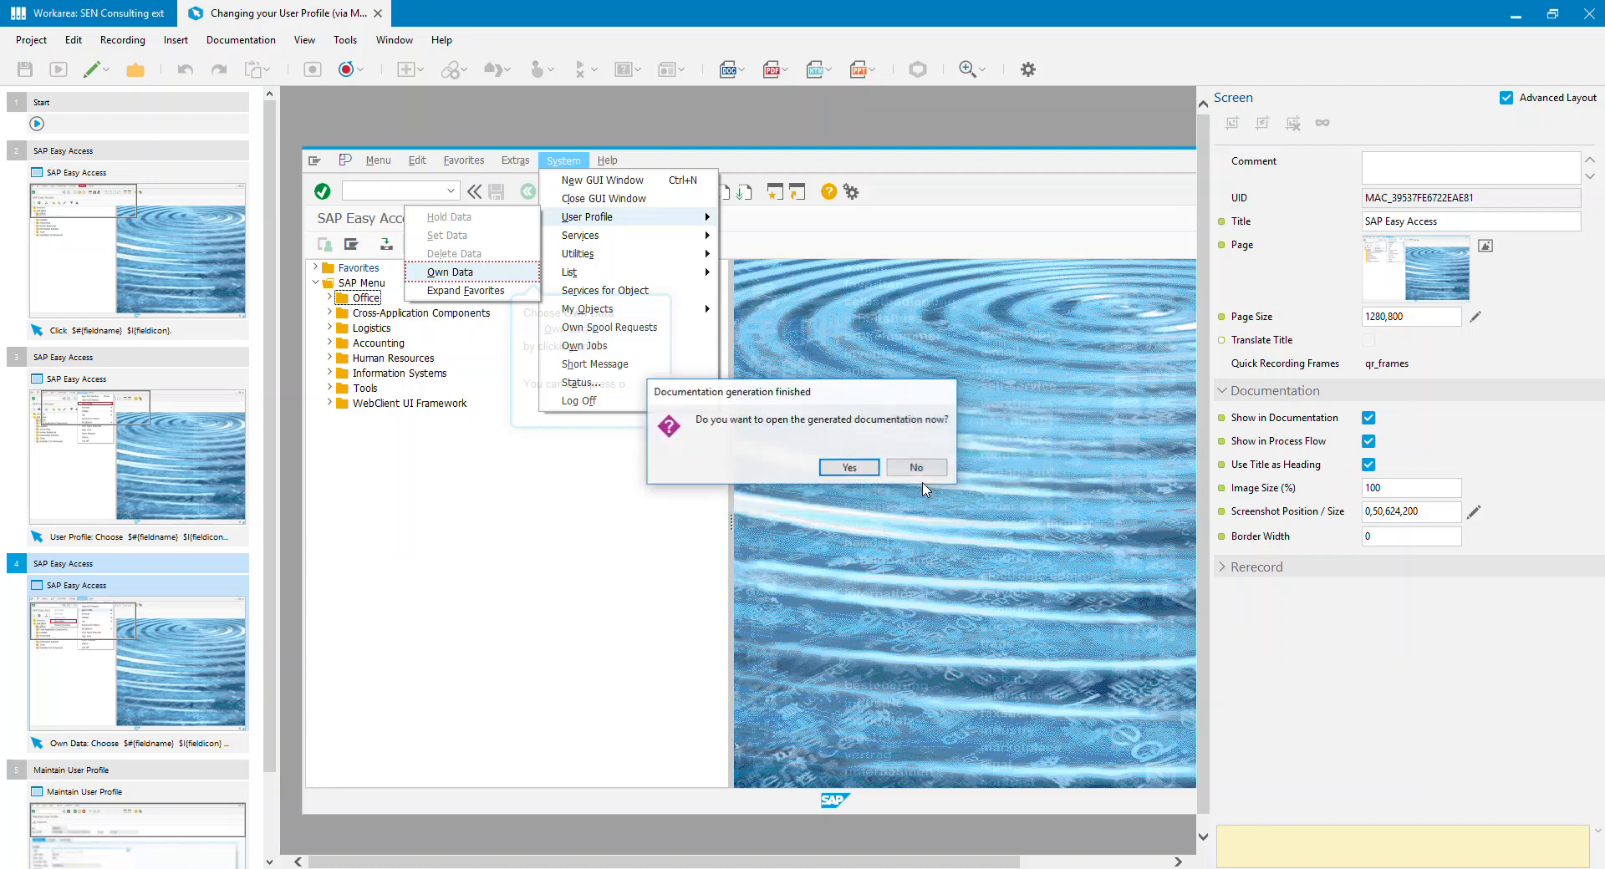
{"action": "left_click", "coordinate": [848, 468]}
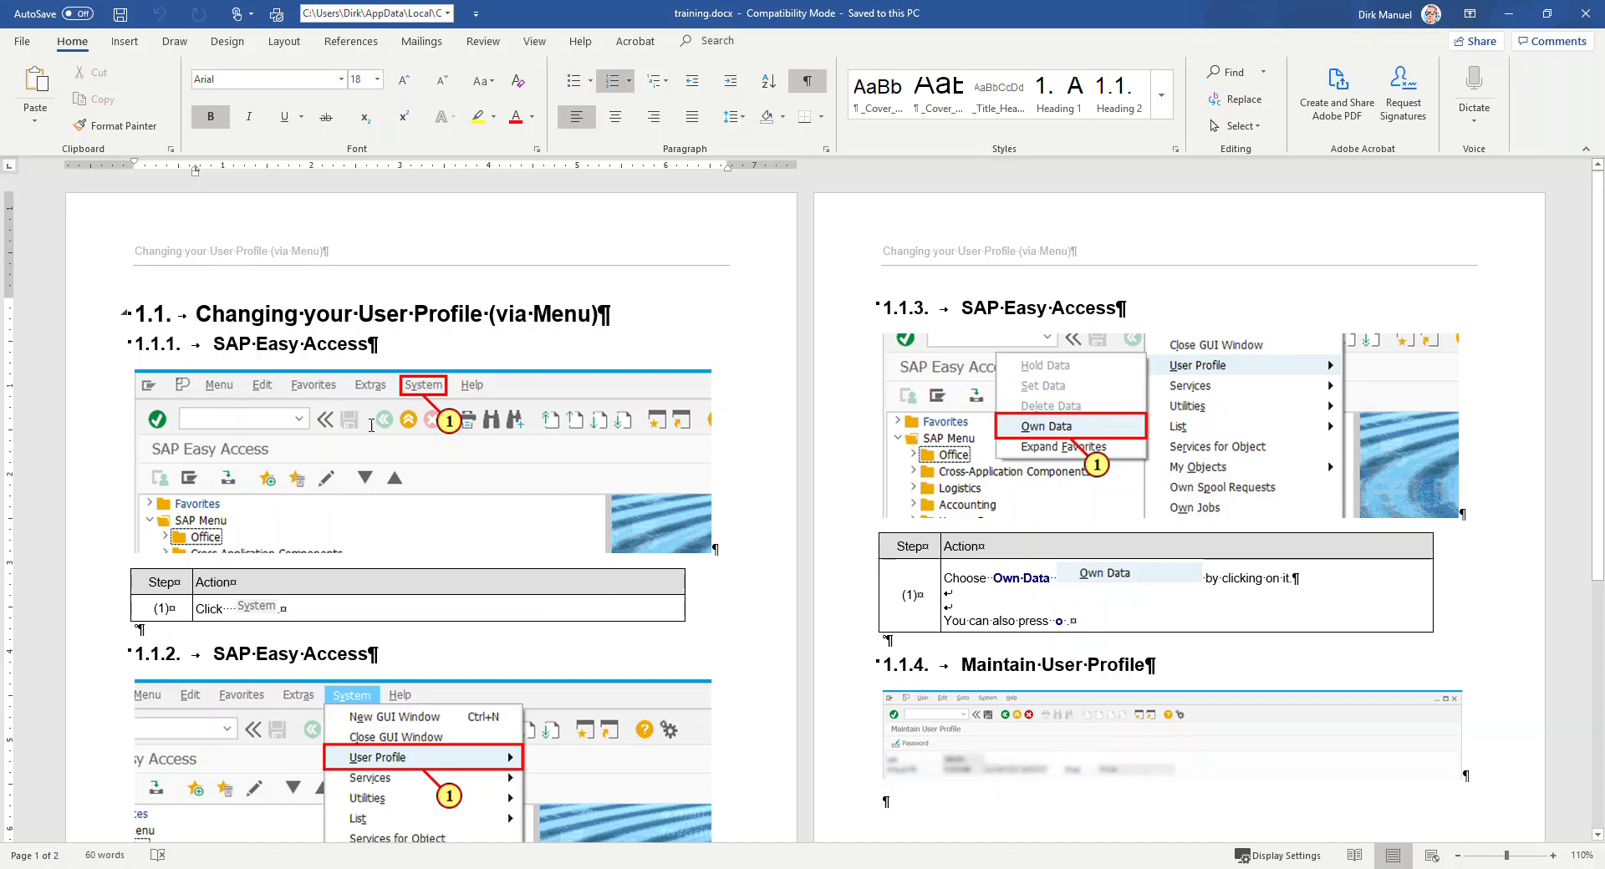
Step: Examine the headings, screenshots and action tables of each SAP Easy Access section in the generated document, and close it
{"action": "left_click", "coordinate": [259, 372]}
{"action": "left_click", "coordinate": [175, 346]}
{"action": "scroll", "coordinate": [300, 591], "scroll_direction": "down", "scroll_amount": 5}
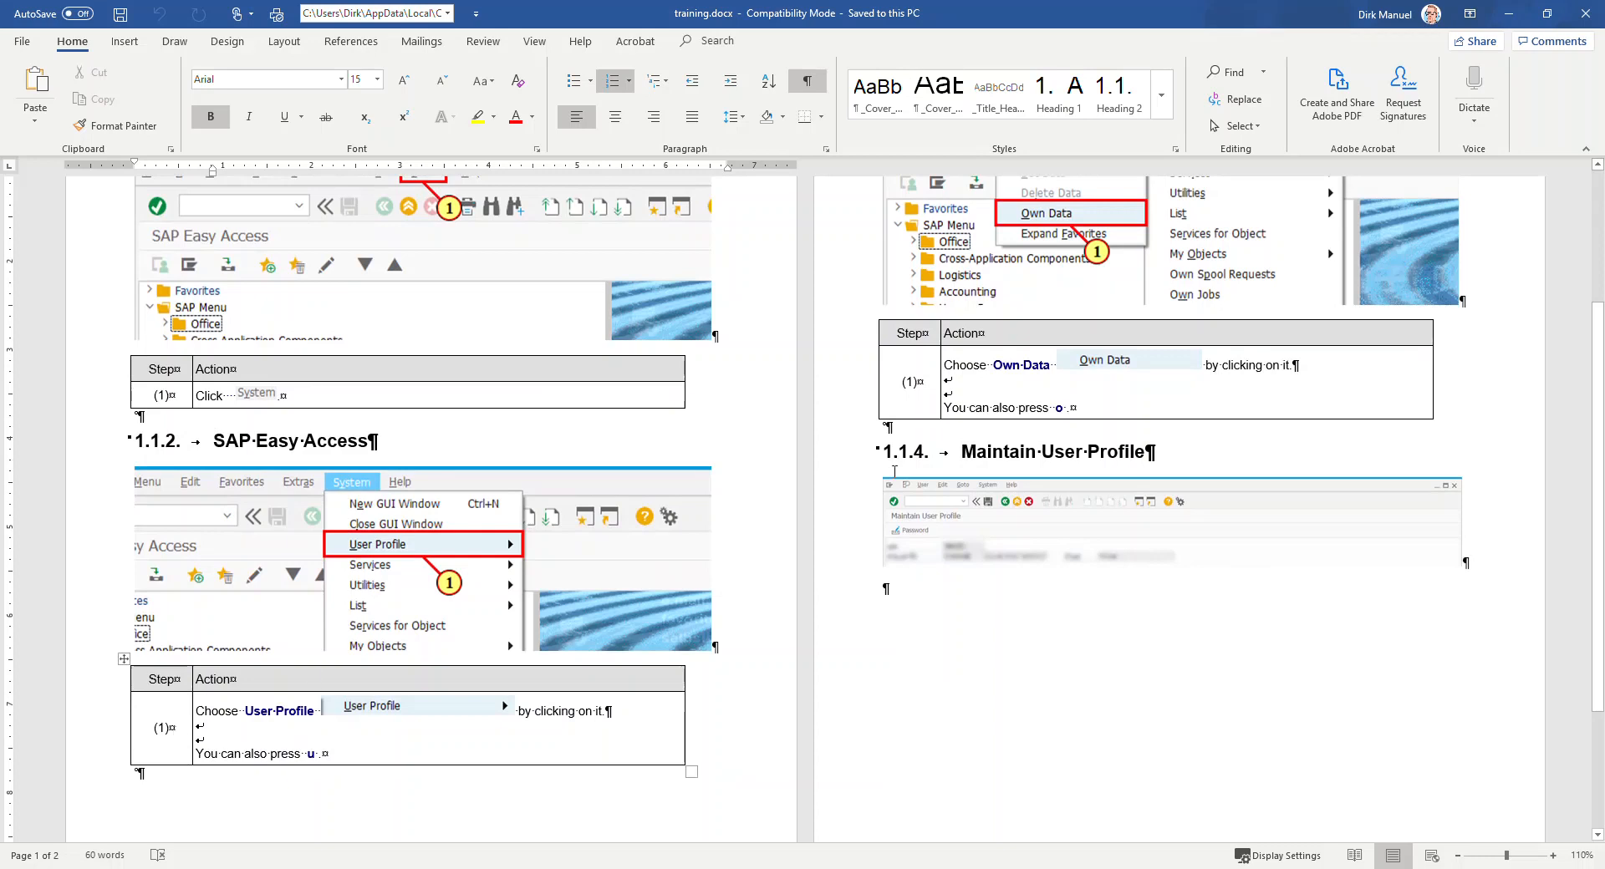
{"action": "scroll", "coordinate": [894, 471], "scroll_direction": "up", "scroll_amount": 3}
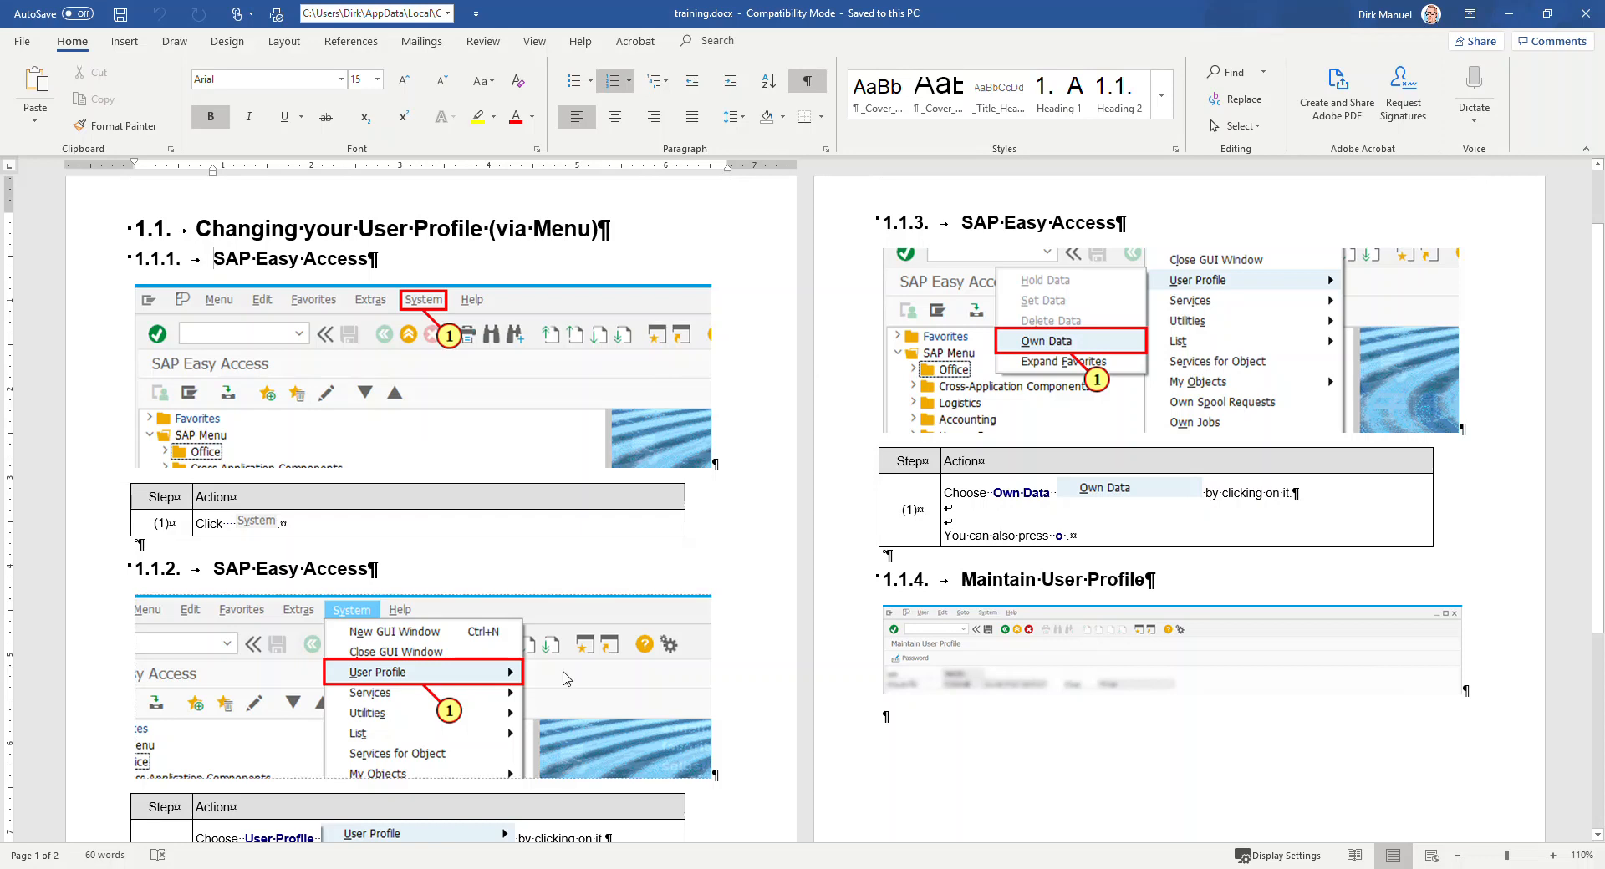
{"action": "left_click", "coordinate": [506, 673]}
{"action": "left_click", "coordinate": [948, 355]}
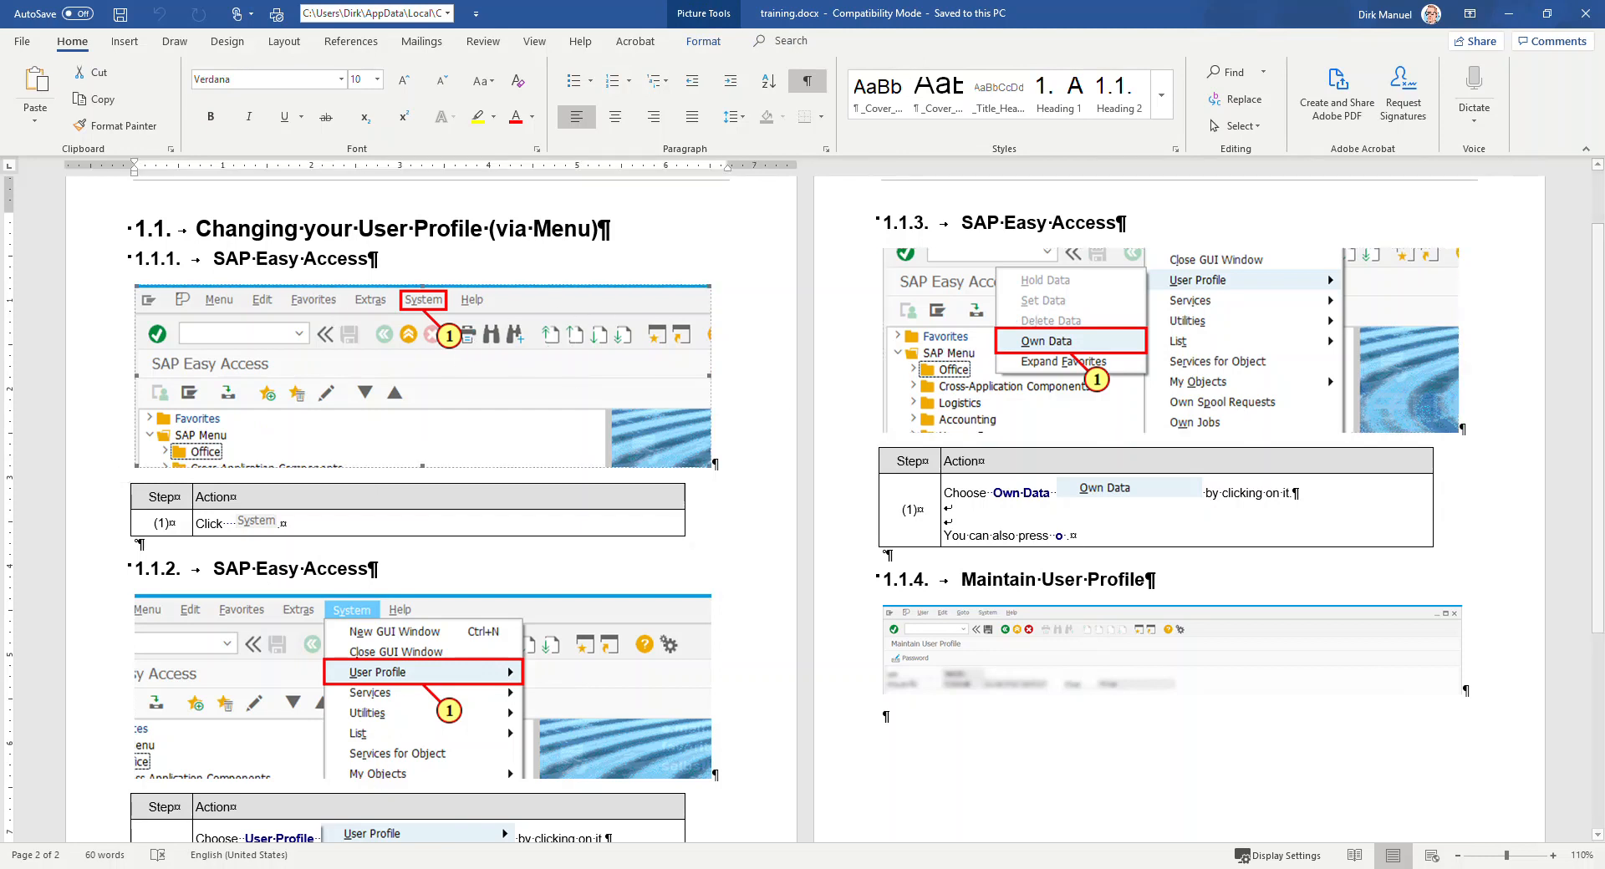
{"action": "left_click", "coordinate": [1585, 13]}
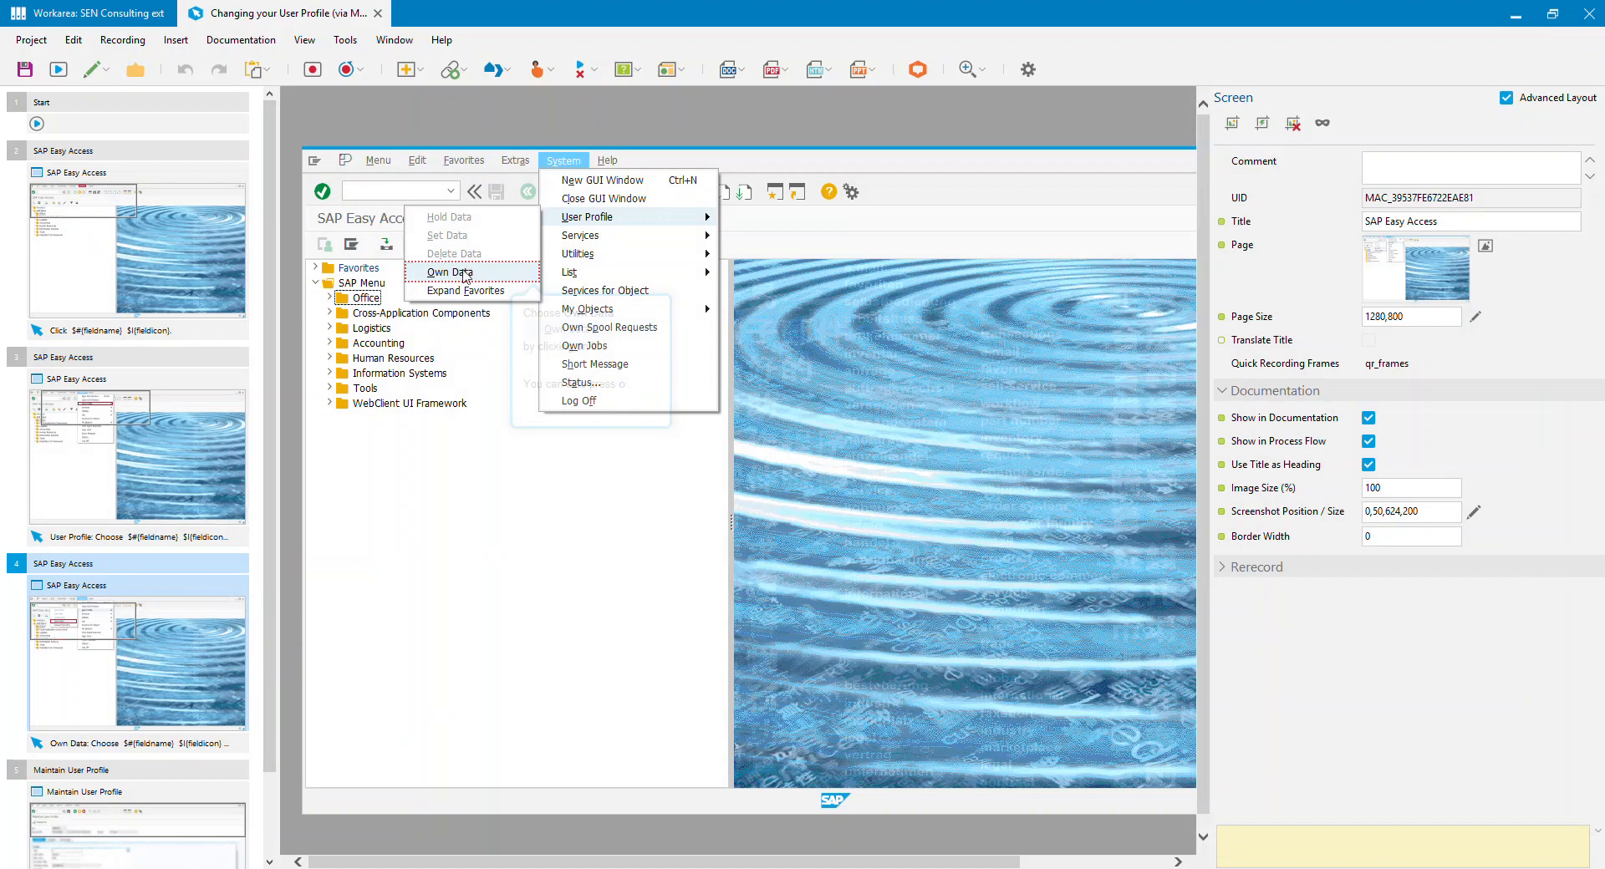
Step: Insert a Partial Screenshot documentation macro into step 4, cropped to a 550 x 339 area around the open menus
{"action": "left_click", "coordinate": [188, 46]}
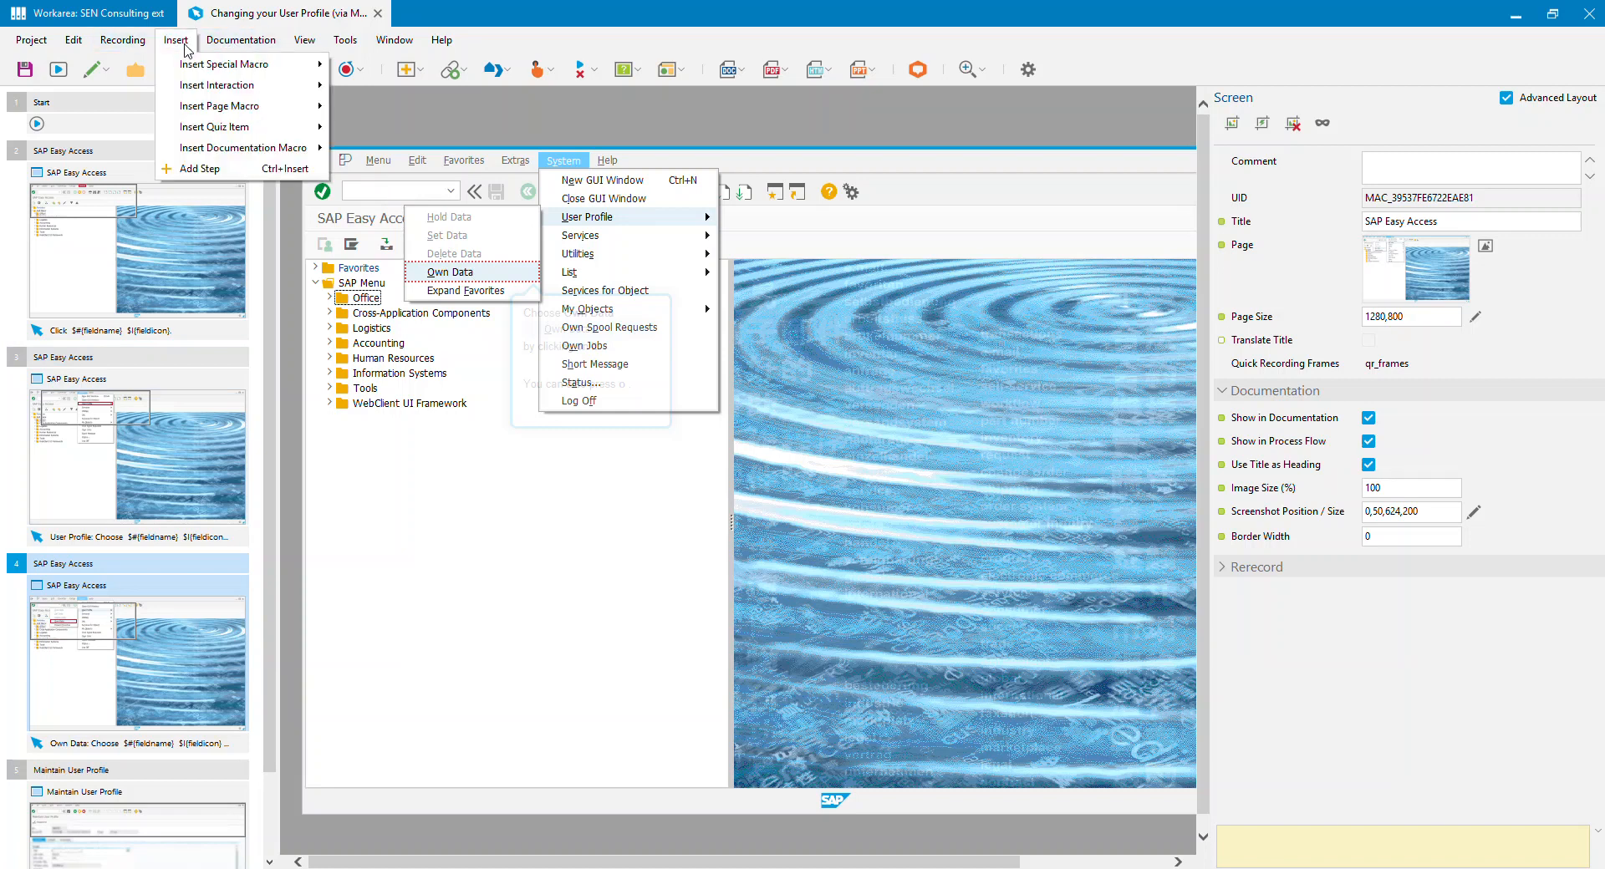
{"action": "mouse_move", "coordinate": [240, 153]}
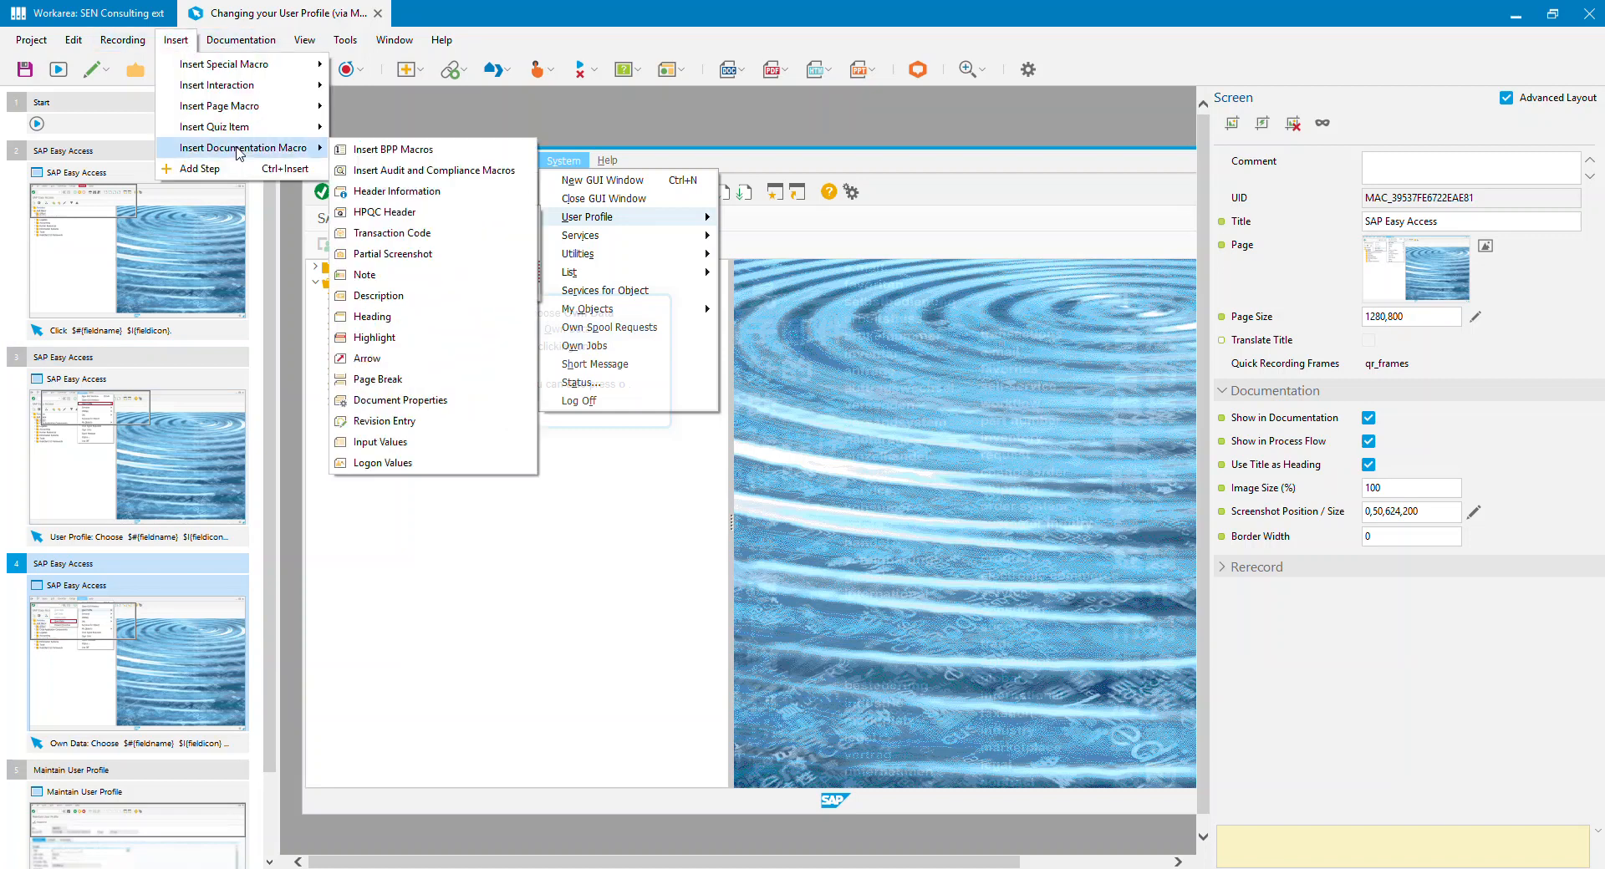
{"action": "left_click", "coordinate": [392, 254]}
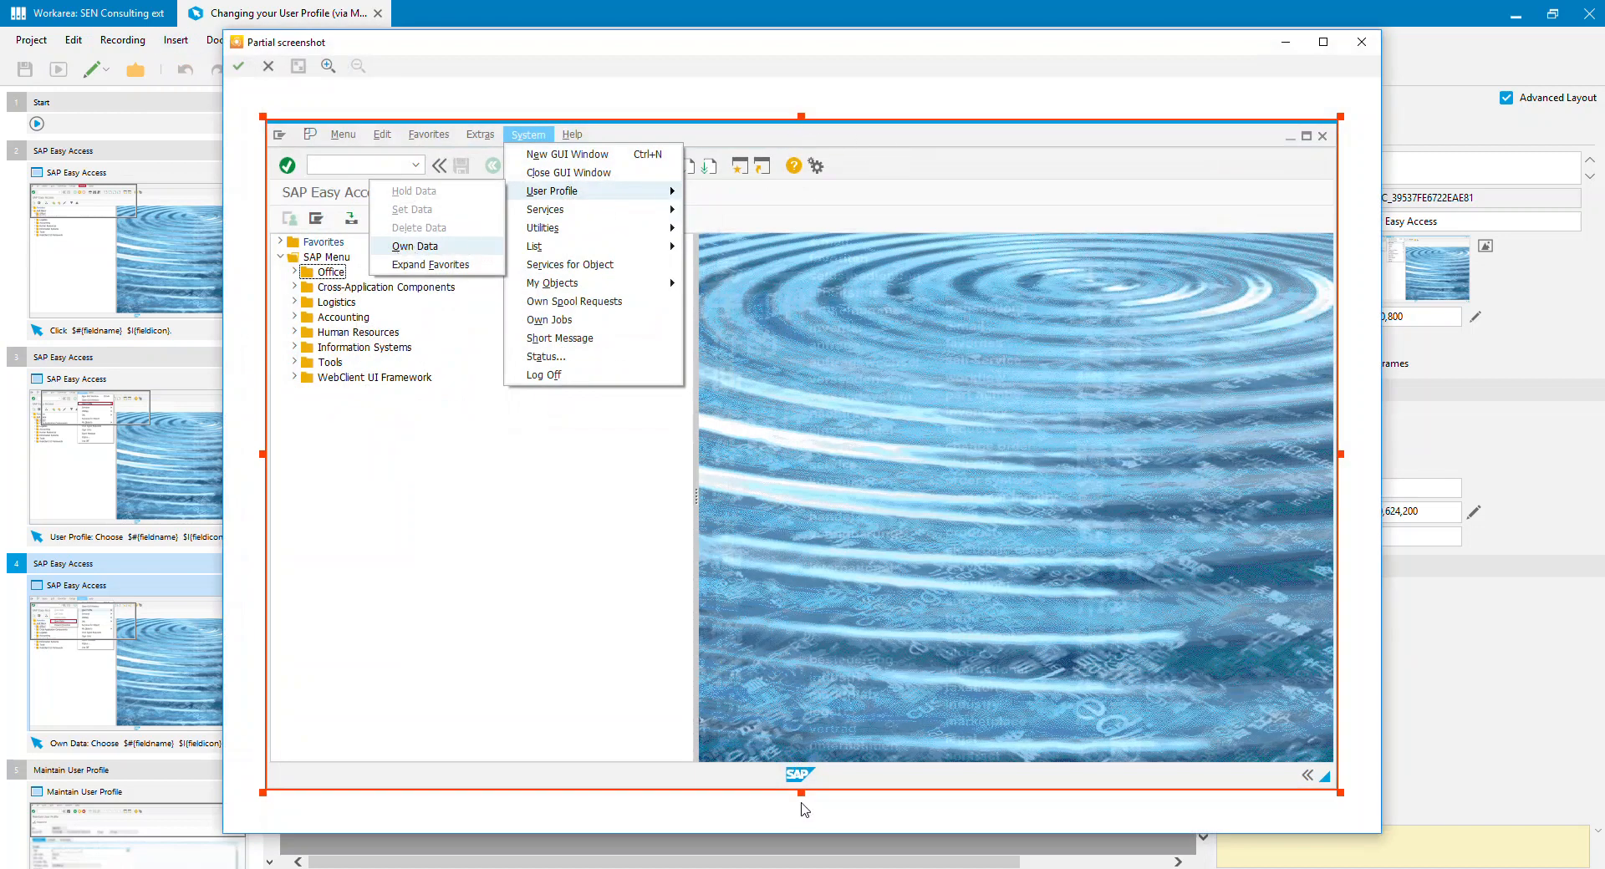
{"action": "left_click_drag", "start_coordinate": [800, 791], "coordinate": [777, 404]}
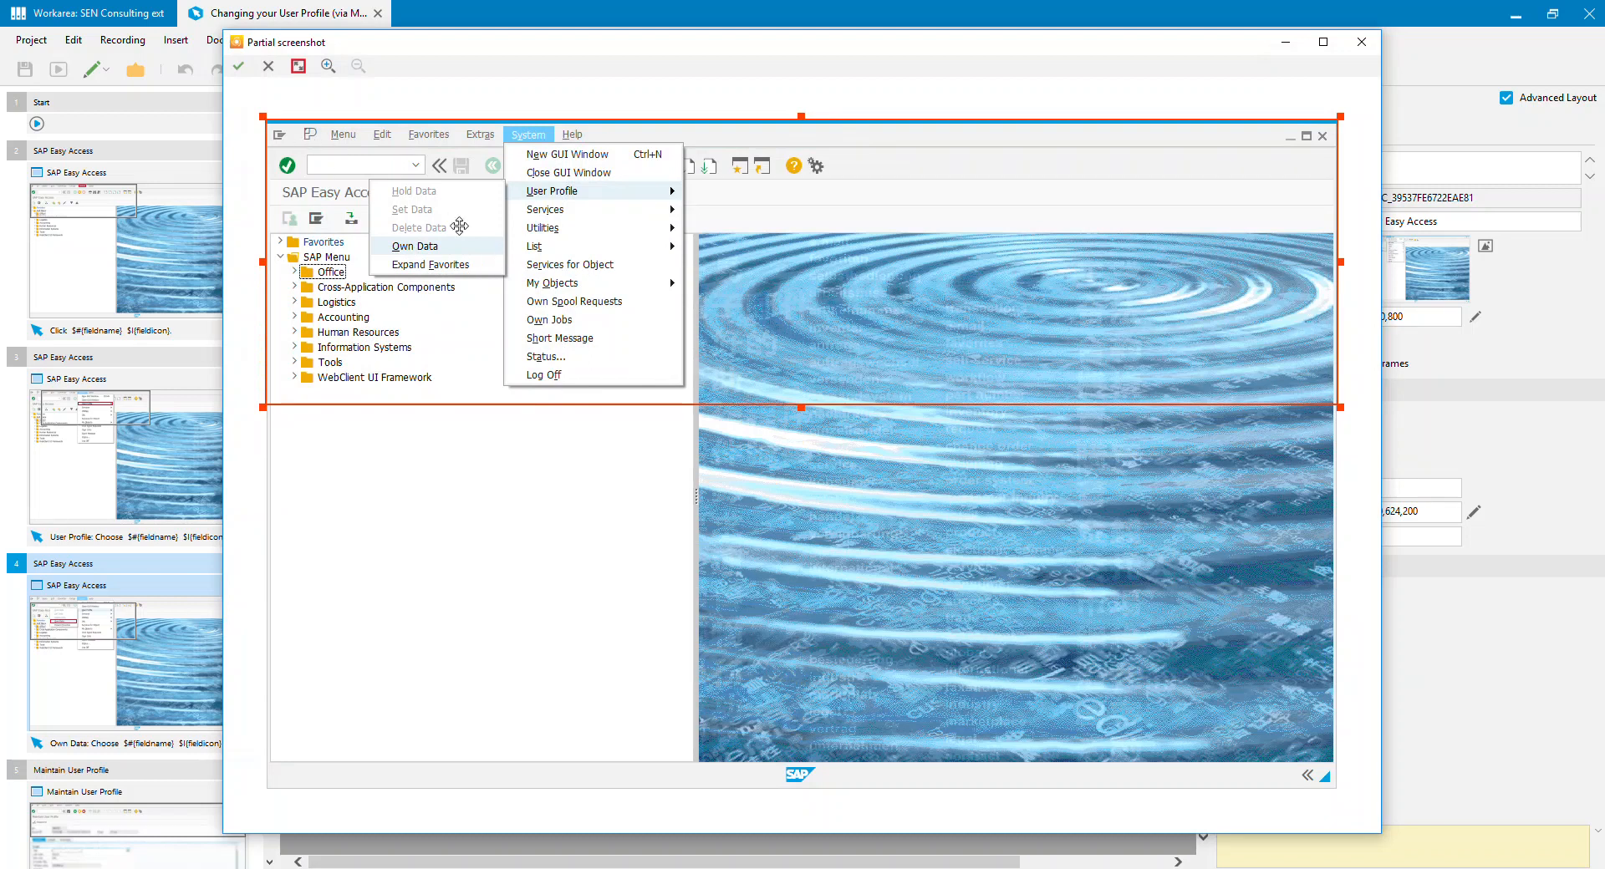
{"action": "left_click_drag", "start_coordinate": [1340, 261], "coordinate": [729, 288]}
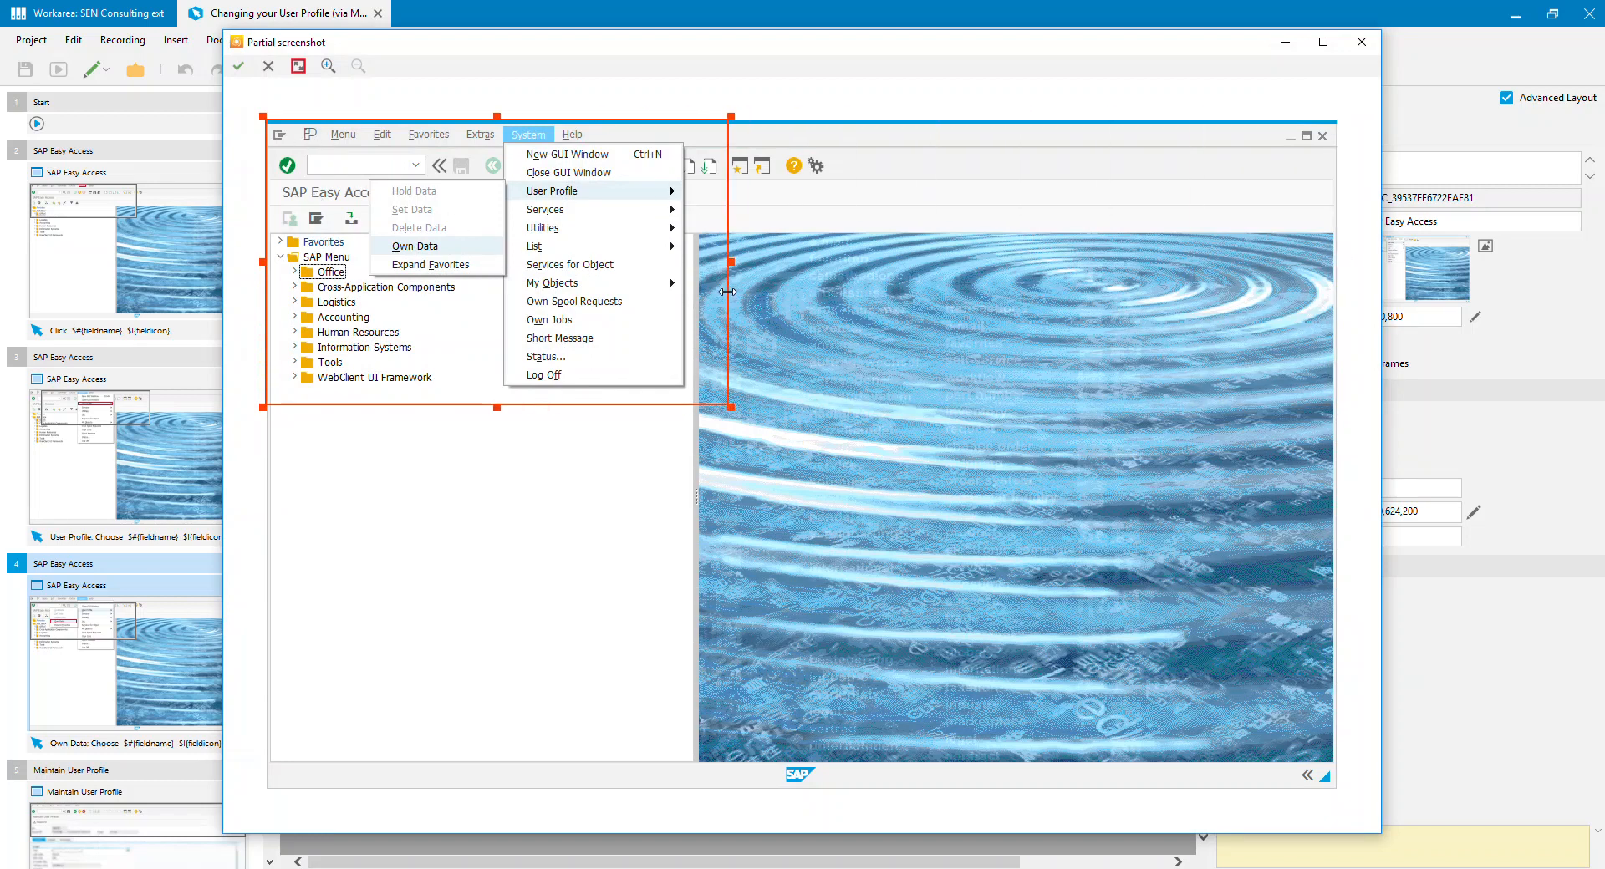
{"action": "left_click", "coordinate": [241, 66]}
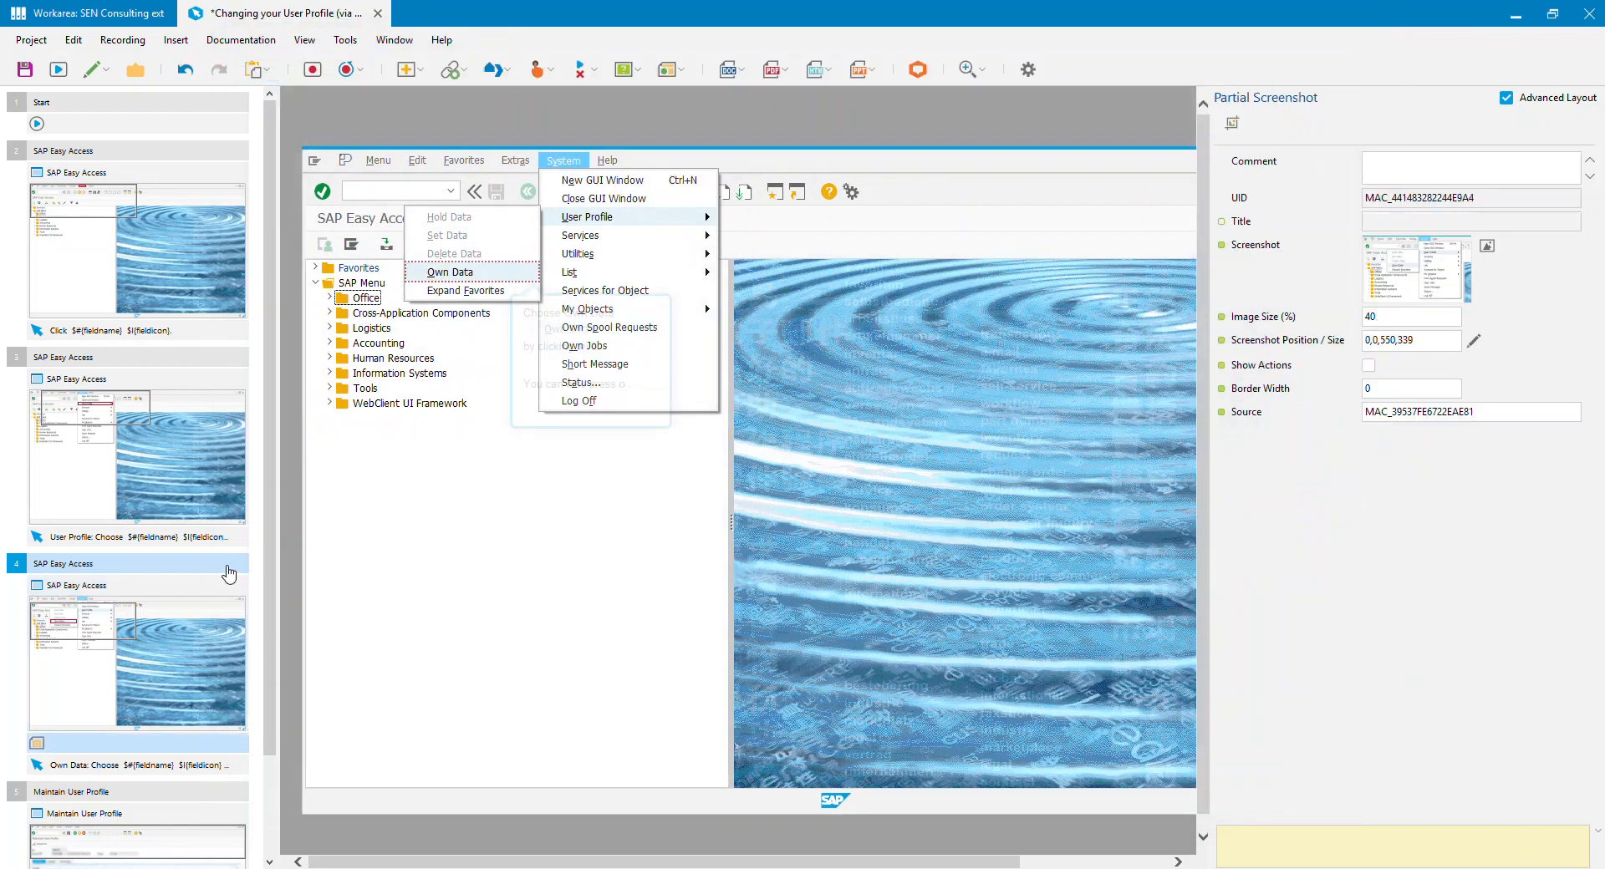
Step: Compare the partial screenshot's Source value with the UID of step 4's Screen macro
{"action": "scroll", "coordinate": [167, 627], "scroll_direction": "down", "scroll_amount": 2}
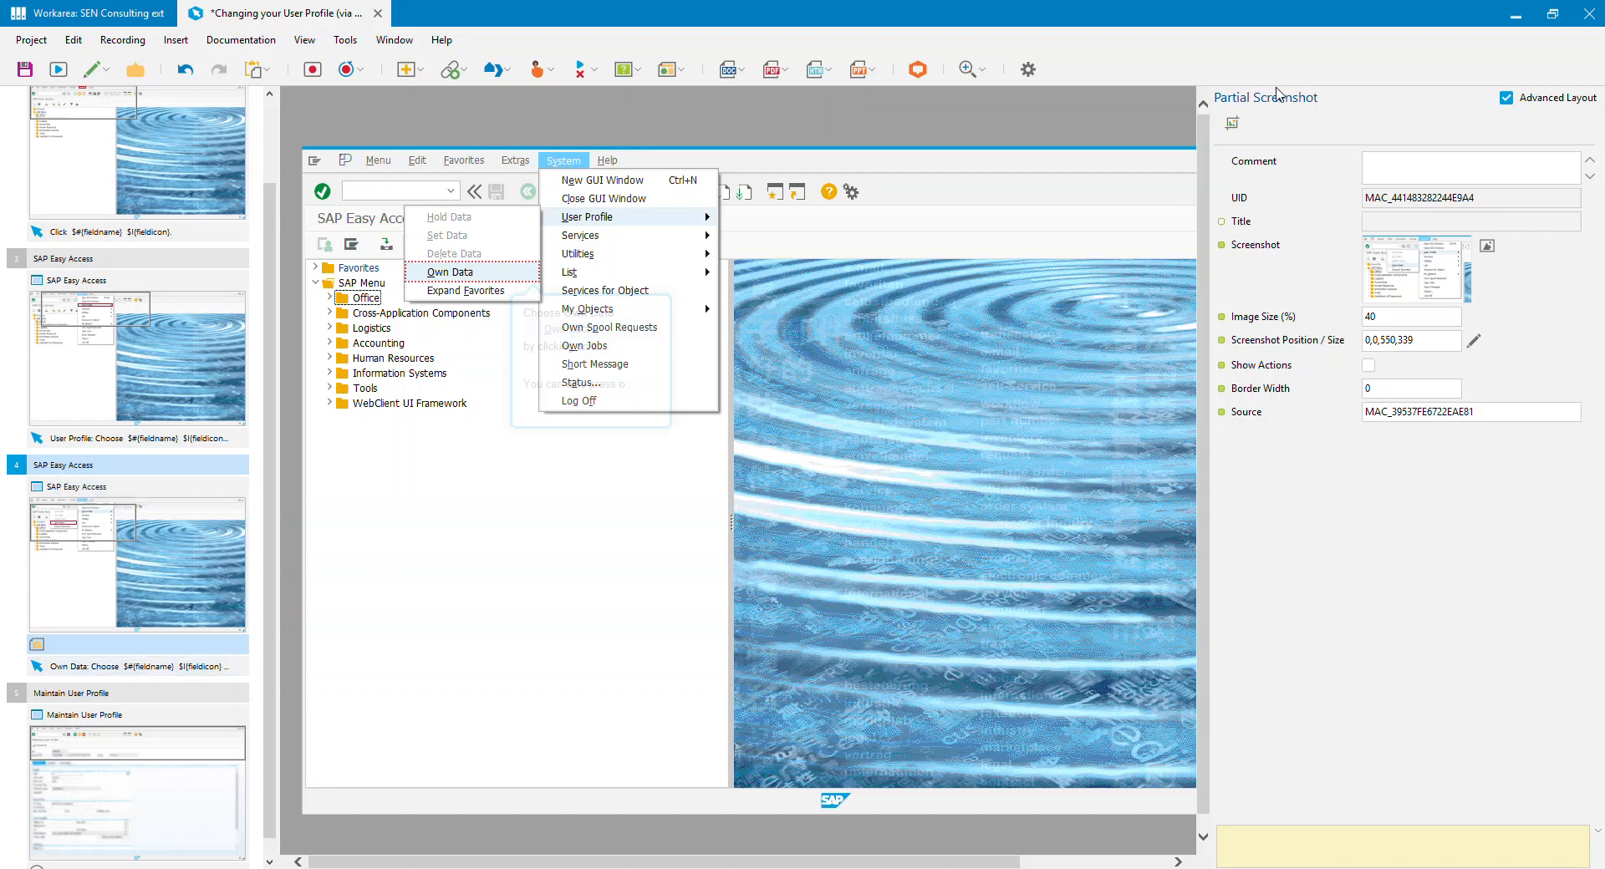
{"action": "left_click", "coordinate": [1494, 415]}
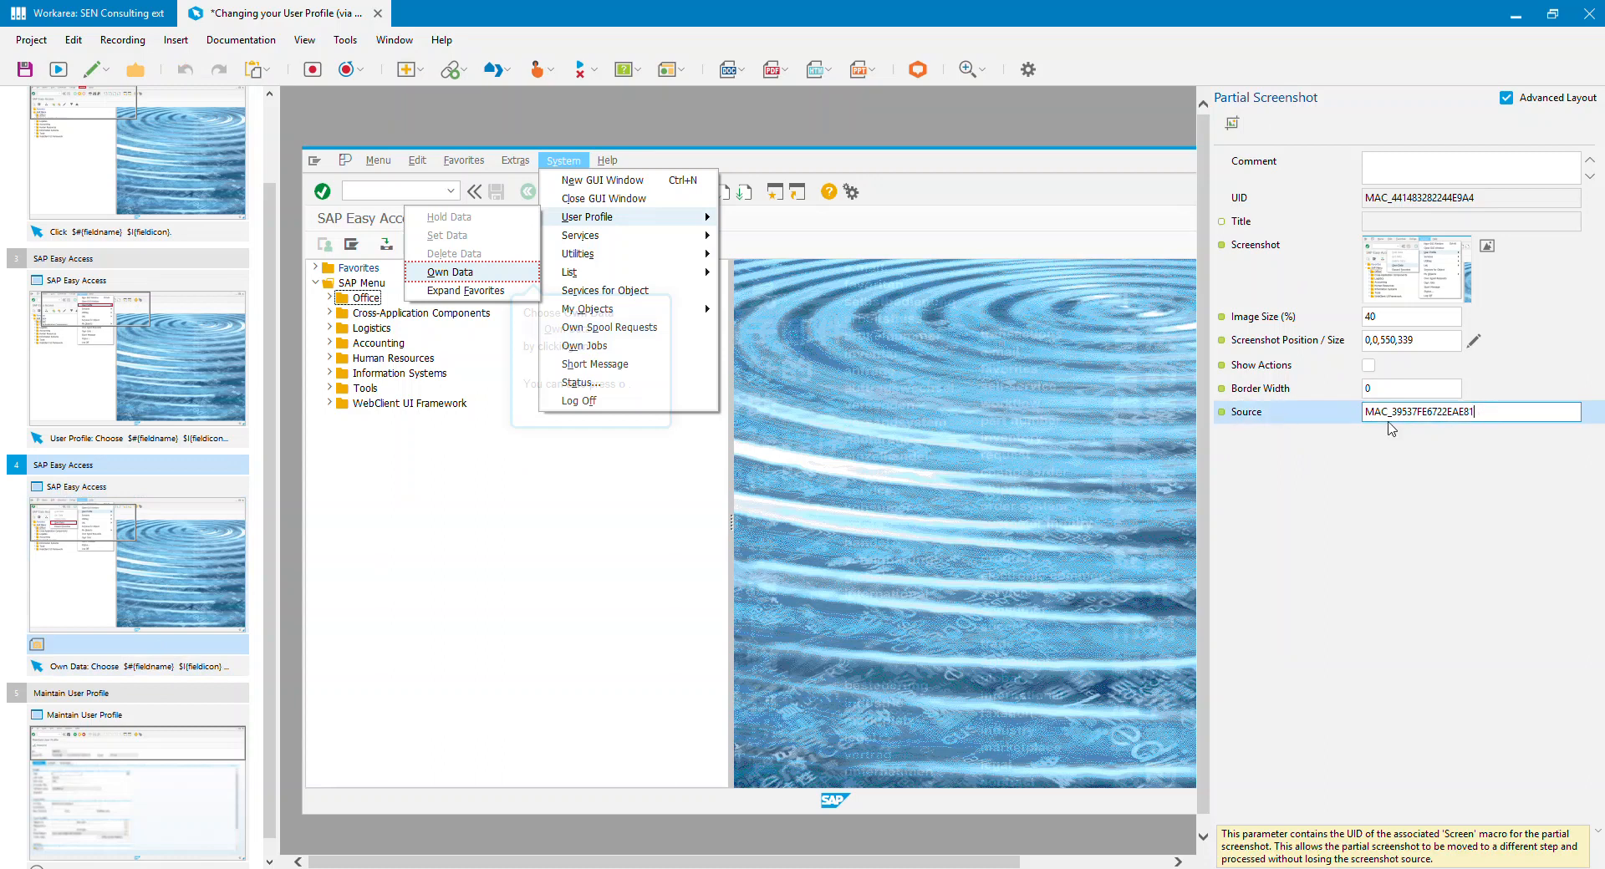
{"action": "left_click_drag", "start_coordinate": [1368, 415], "coordinate": [1414, 414]}
{"action": "left_click", "coordinate": [164, 562]}
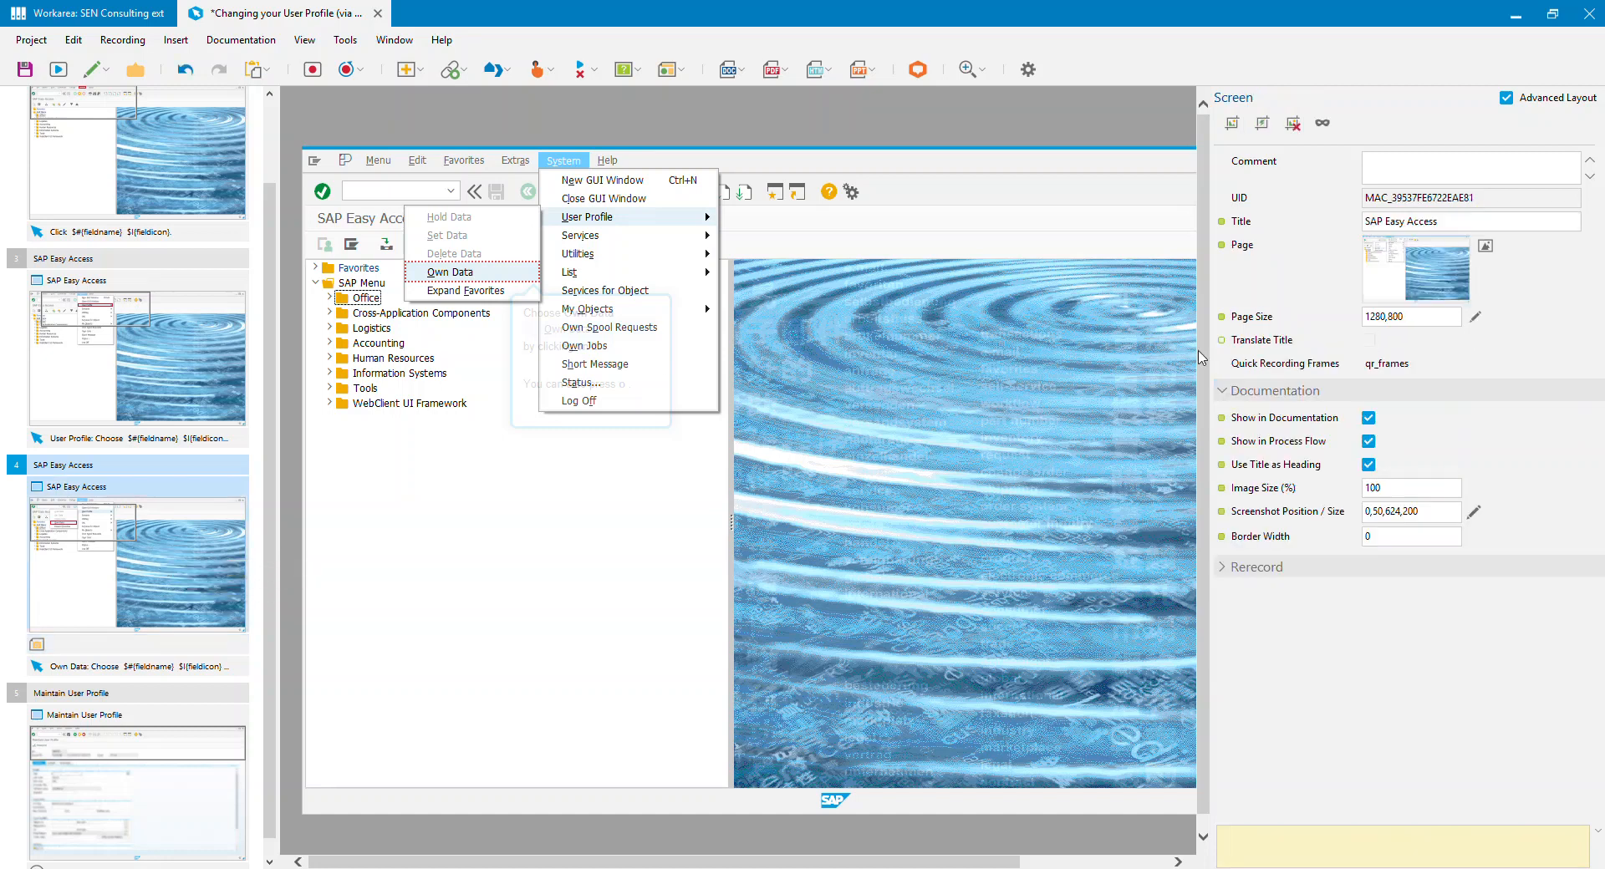
{"action": "left_click_drag", "start_coordinate": [1413, 197], "coordinate": [1357, 198]}
Step: Move the partial screenshot macro from step 4 to step 2, directly before its System click action
{"action": "left_click", "coordinate": [92, 645]}
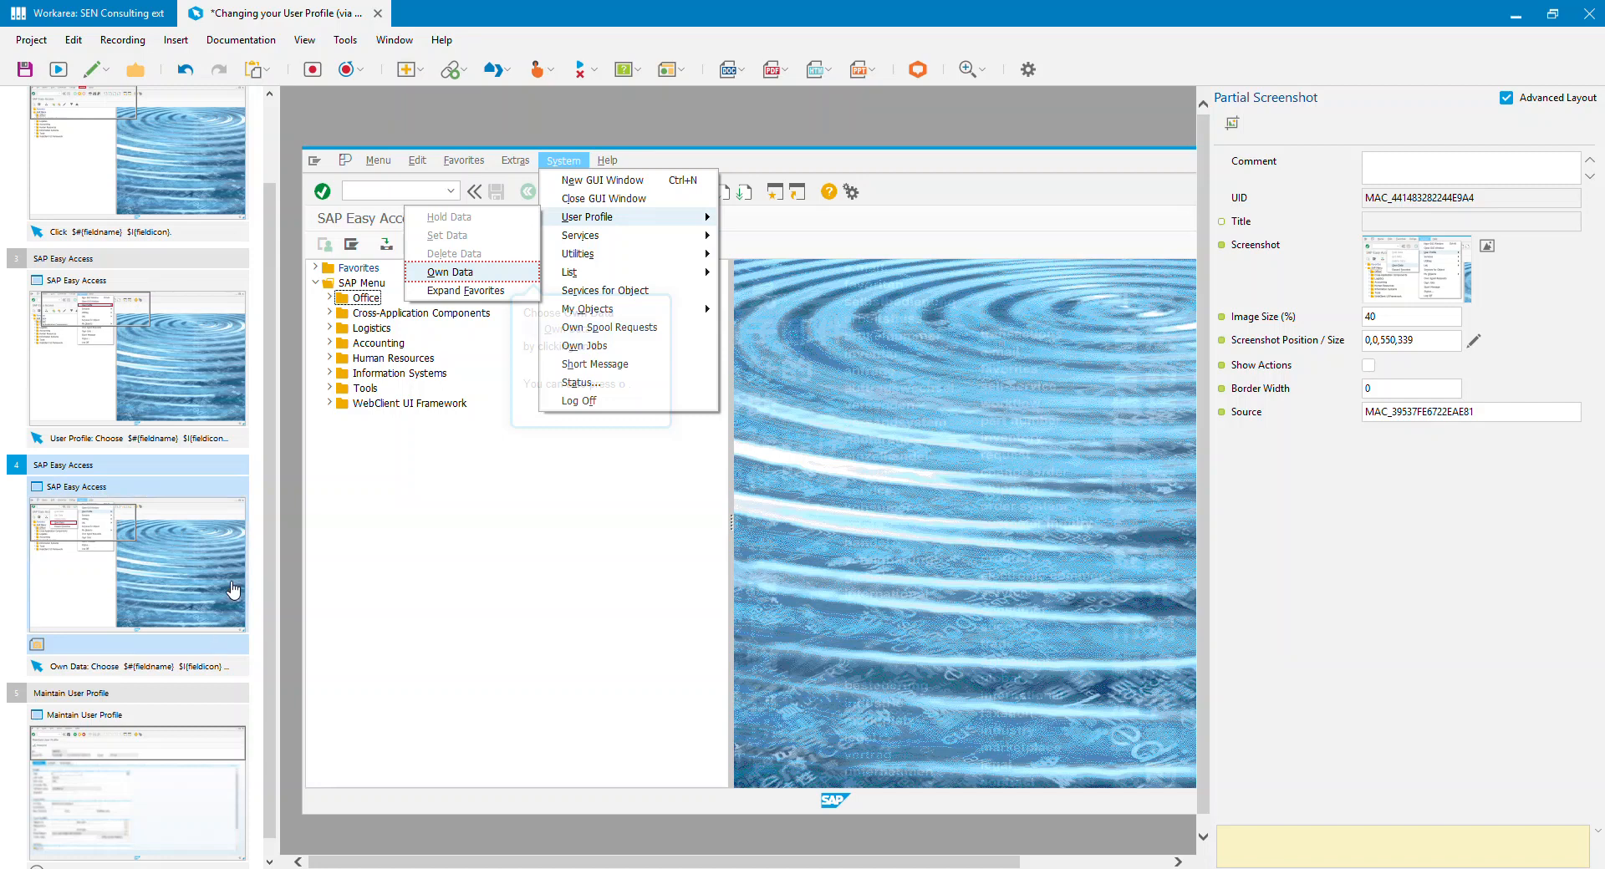
{"action": "left_click_drag", "start_coordinate": [271, 378], "coordinate": [286, 288]}
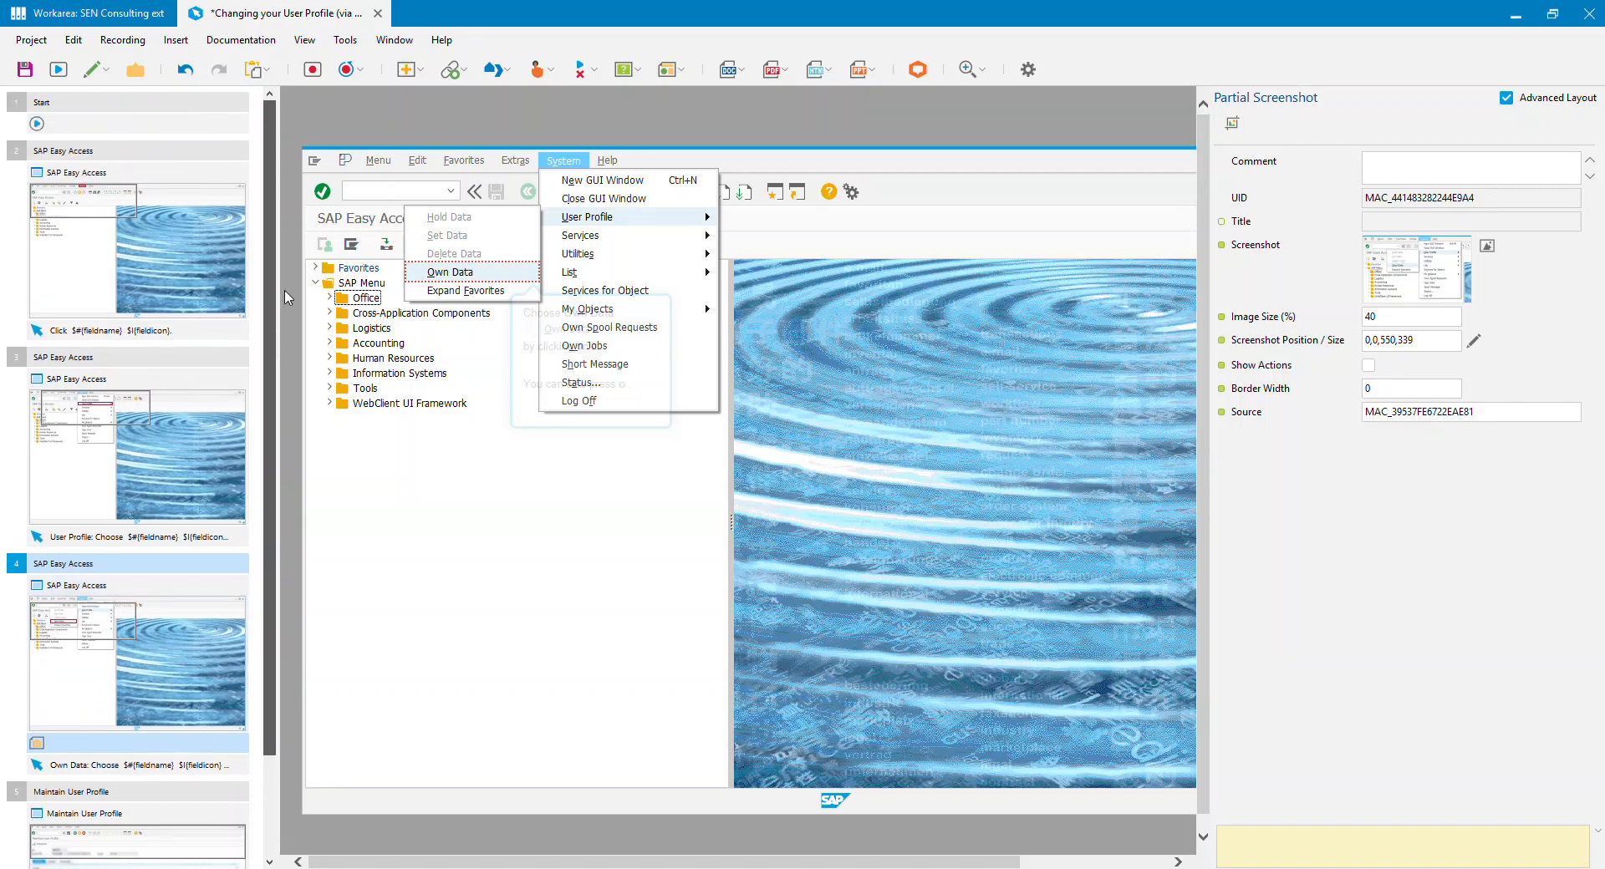
{"action": "left_click_drag", "start_coordinate": [139, 747], "coordinate": [147, 330]}
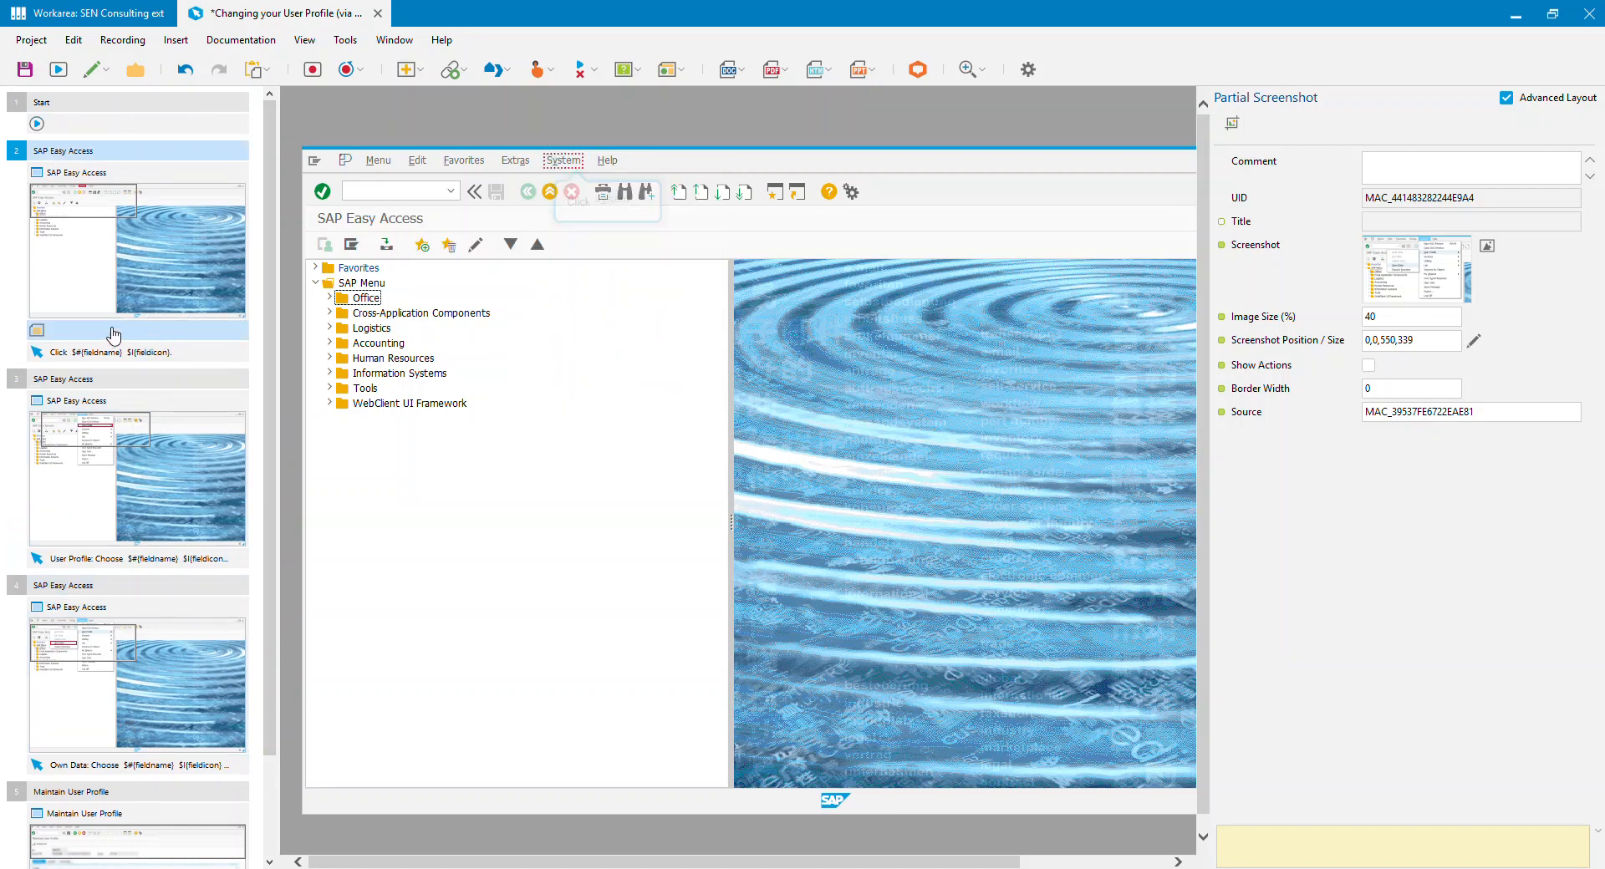
Step: Disable Show in Documentation and Show in Process Flow for the Screen macros of steps 2, 3 and 4
{"action": "left_click", "coordinate": [101, 250]}
{"action": "left_click", "coordinate": [138, 264]}
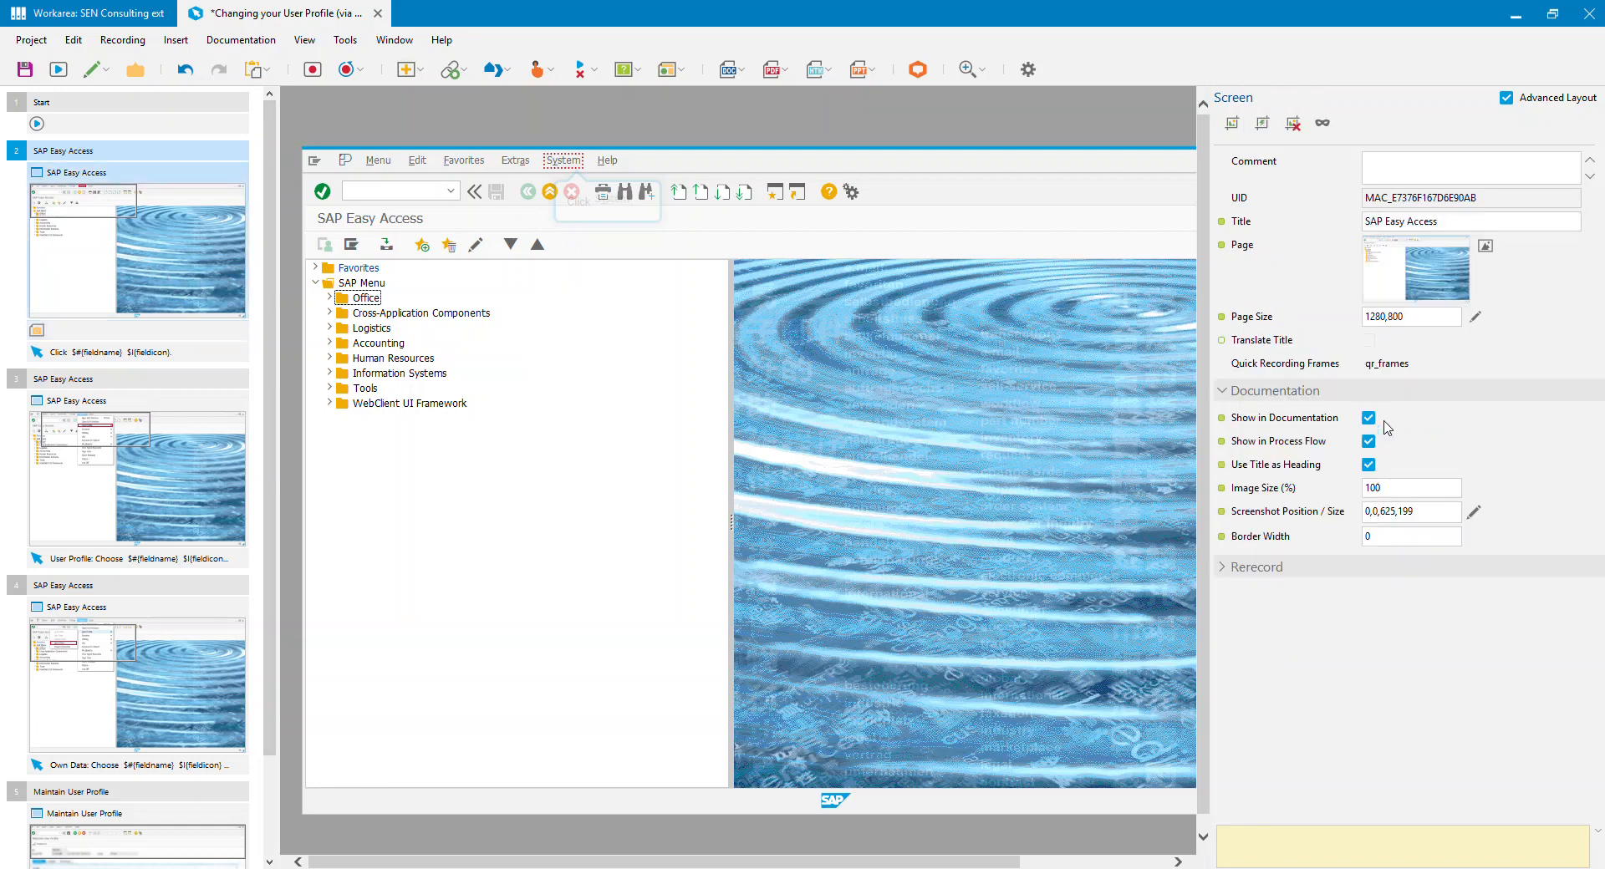
{"action": "left_click", "coordinate": [1369, 417]}
{"action": "left_click", "coordinate": [1368, 440]}
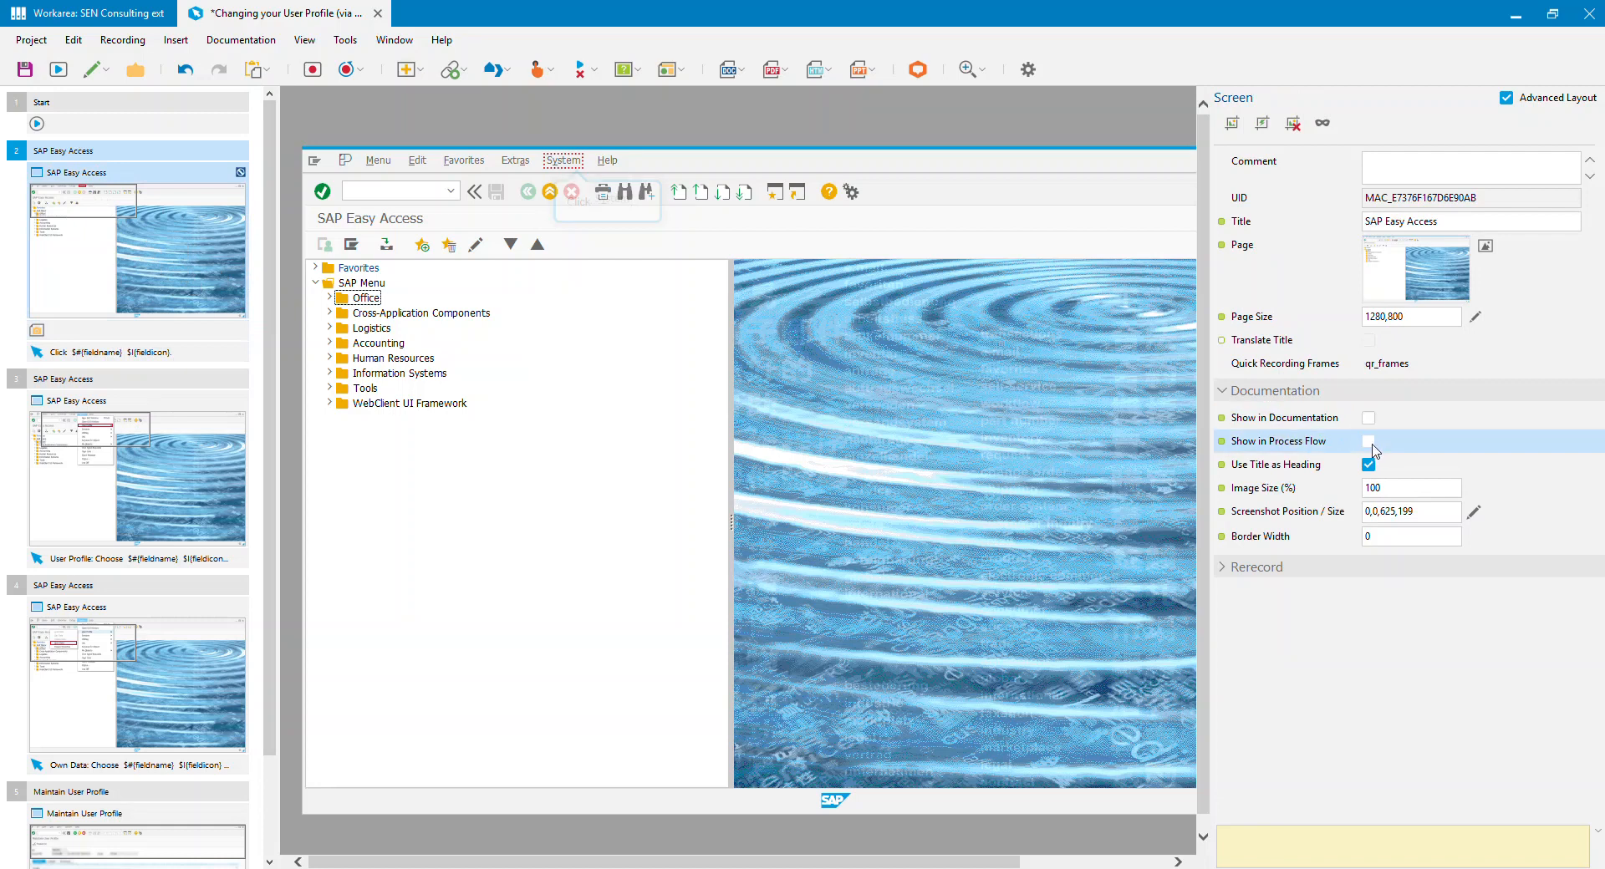
{"action": "left_click", "coordinate": [163, 485]}
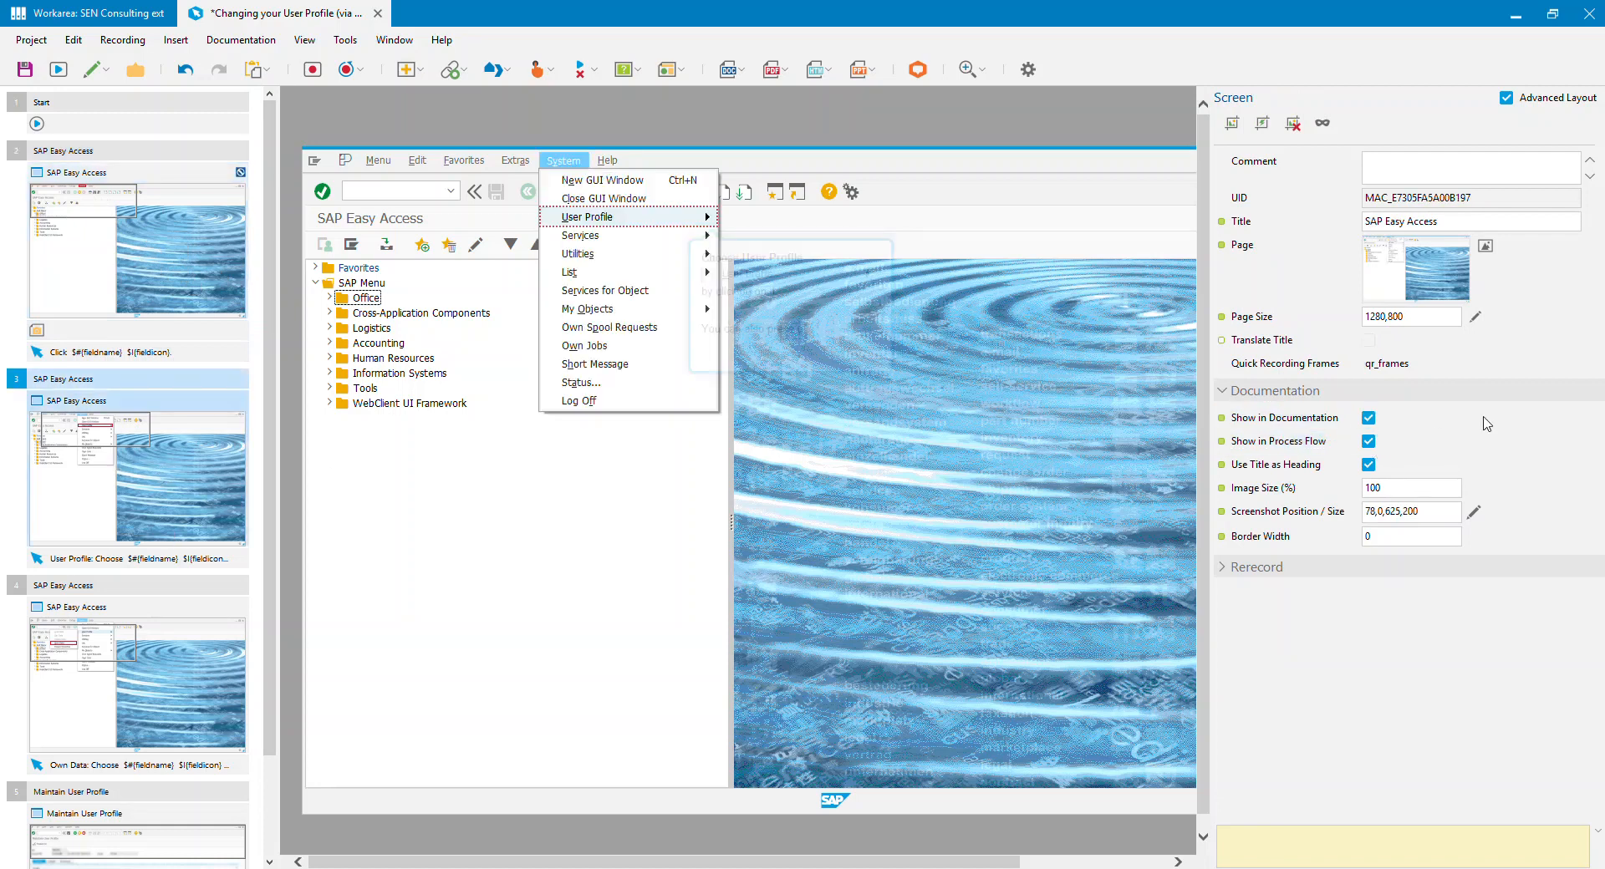
{"action": "left_click", "coordinate": [1368, 417]}
{"action": "left_click", "coordinate": [1368, 440]}
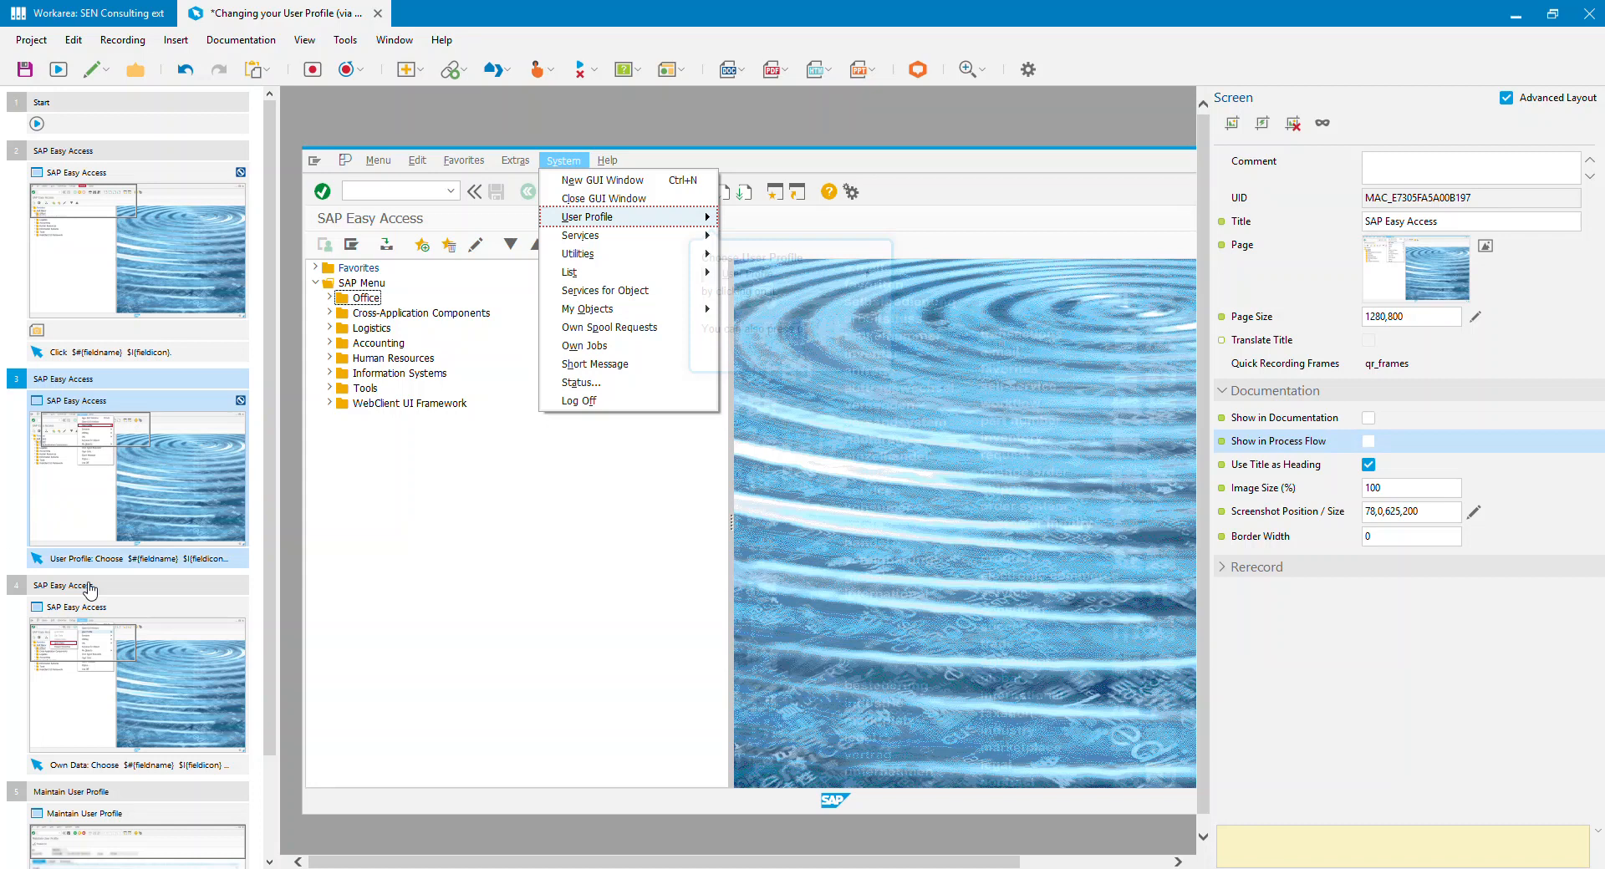
{"action": "left_click", "coordinate": [161, 665]}
{"action": "left_click", "coordinate": [1369, 418]}
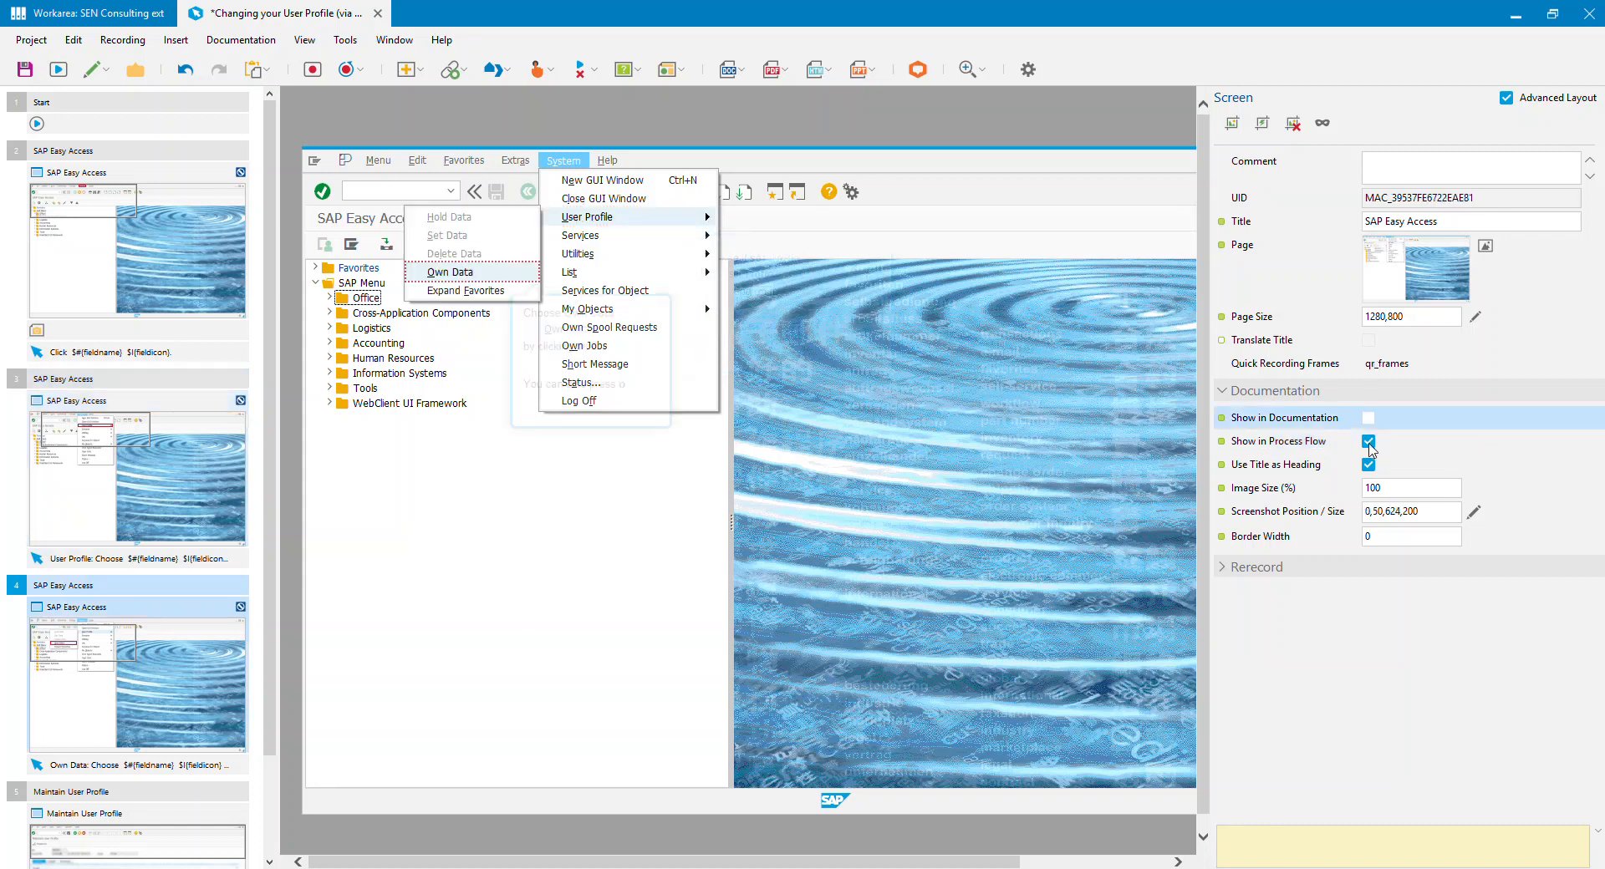
{"action": "left_click", "coordinate": [1369, 442]}
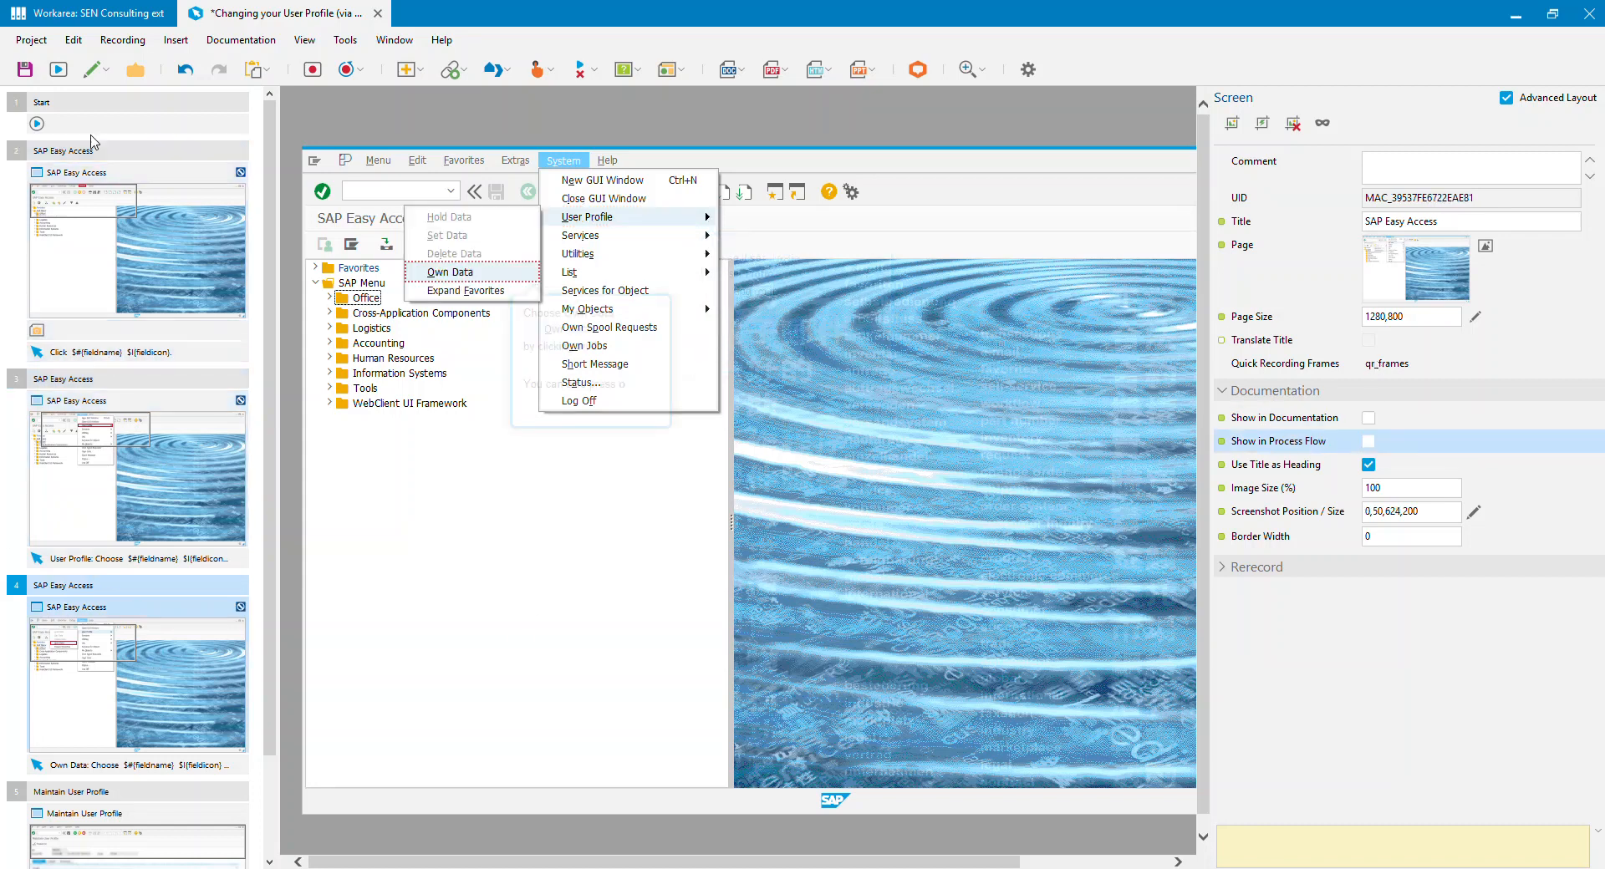
Step: Enable Show Actions for the partial screenshot in step 2, and regenerate and open the Word documentation
{"action": "left_click", "coordinate": [65, 333]}
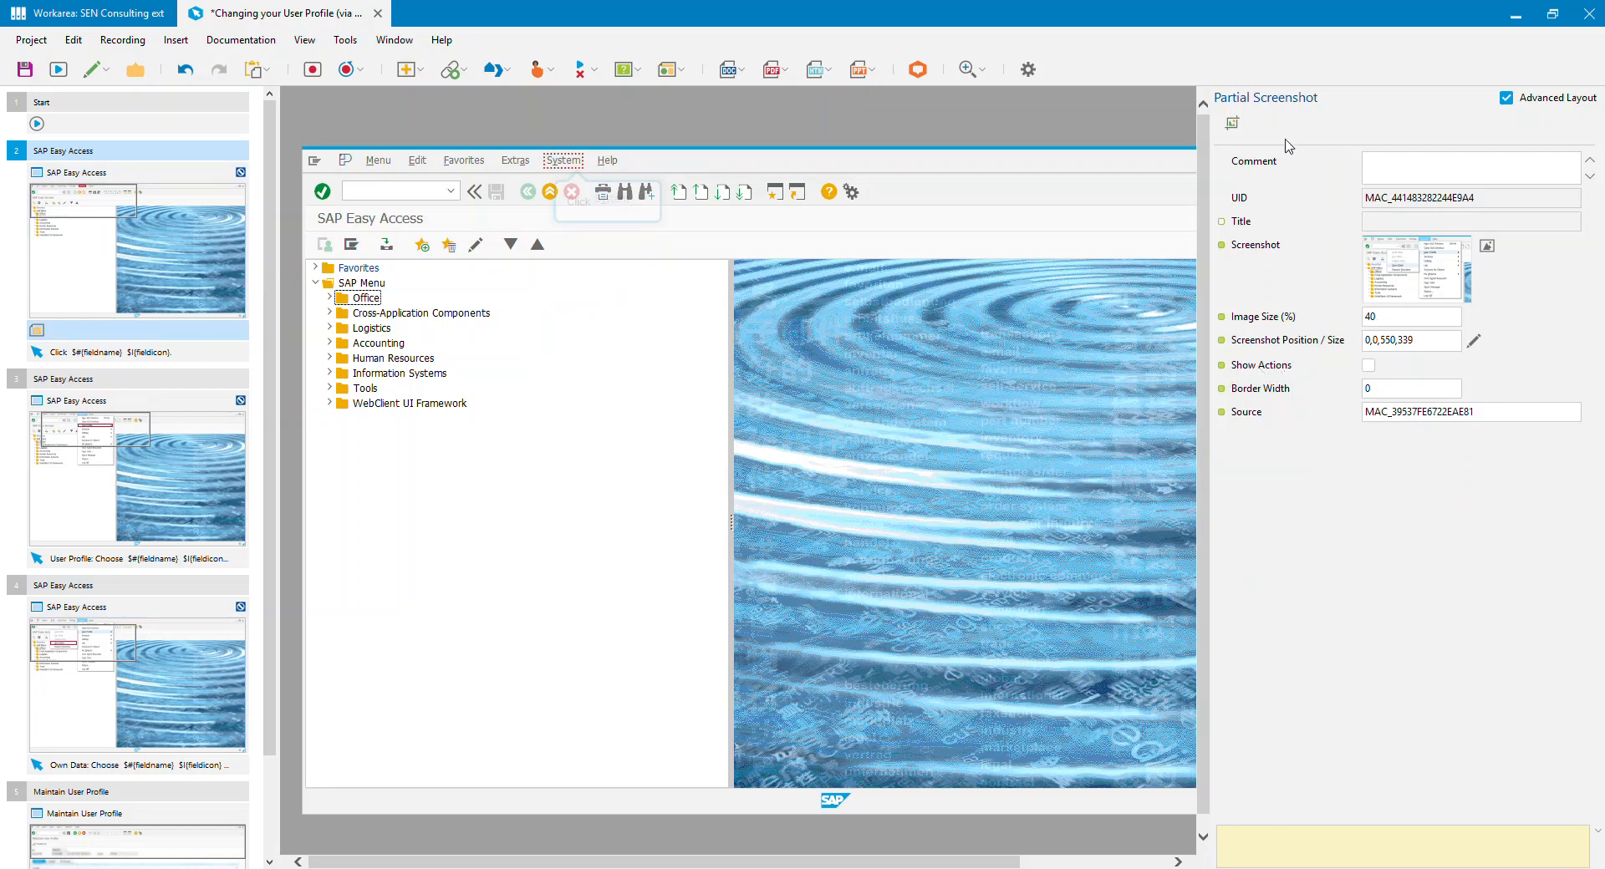
{"action": "left_click", "coordinate": [1368, 368]}
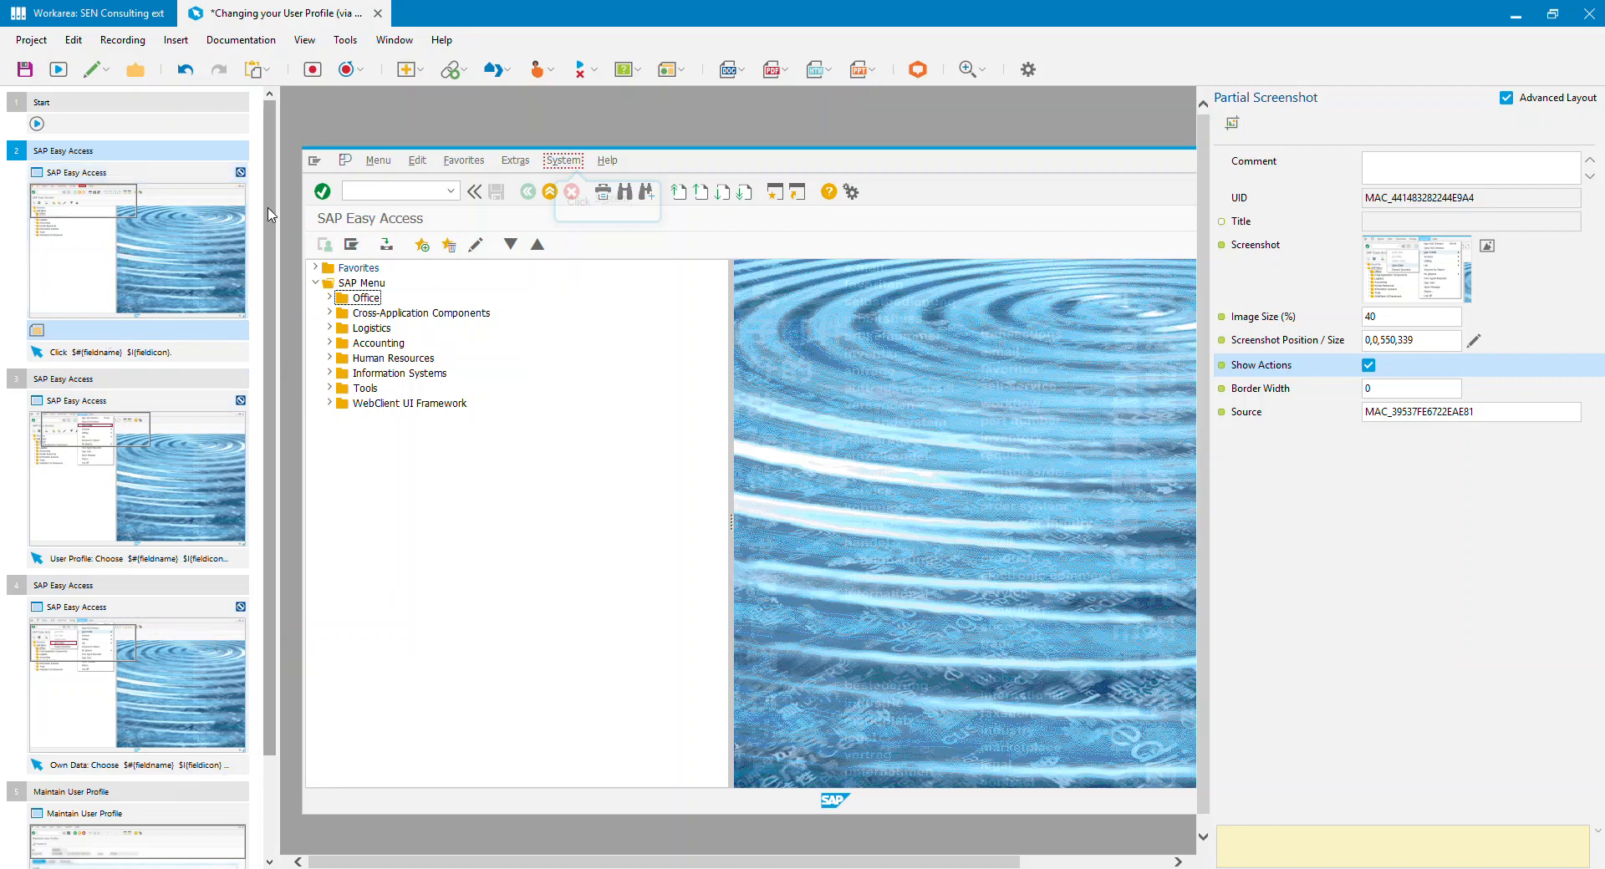
{"action": "left_click", "coordinate": [741, 74]}
{"action": "left_click", "coordinate": [766, 178]}
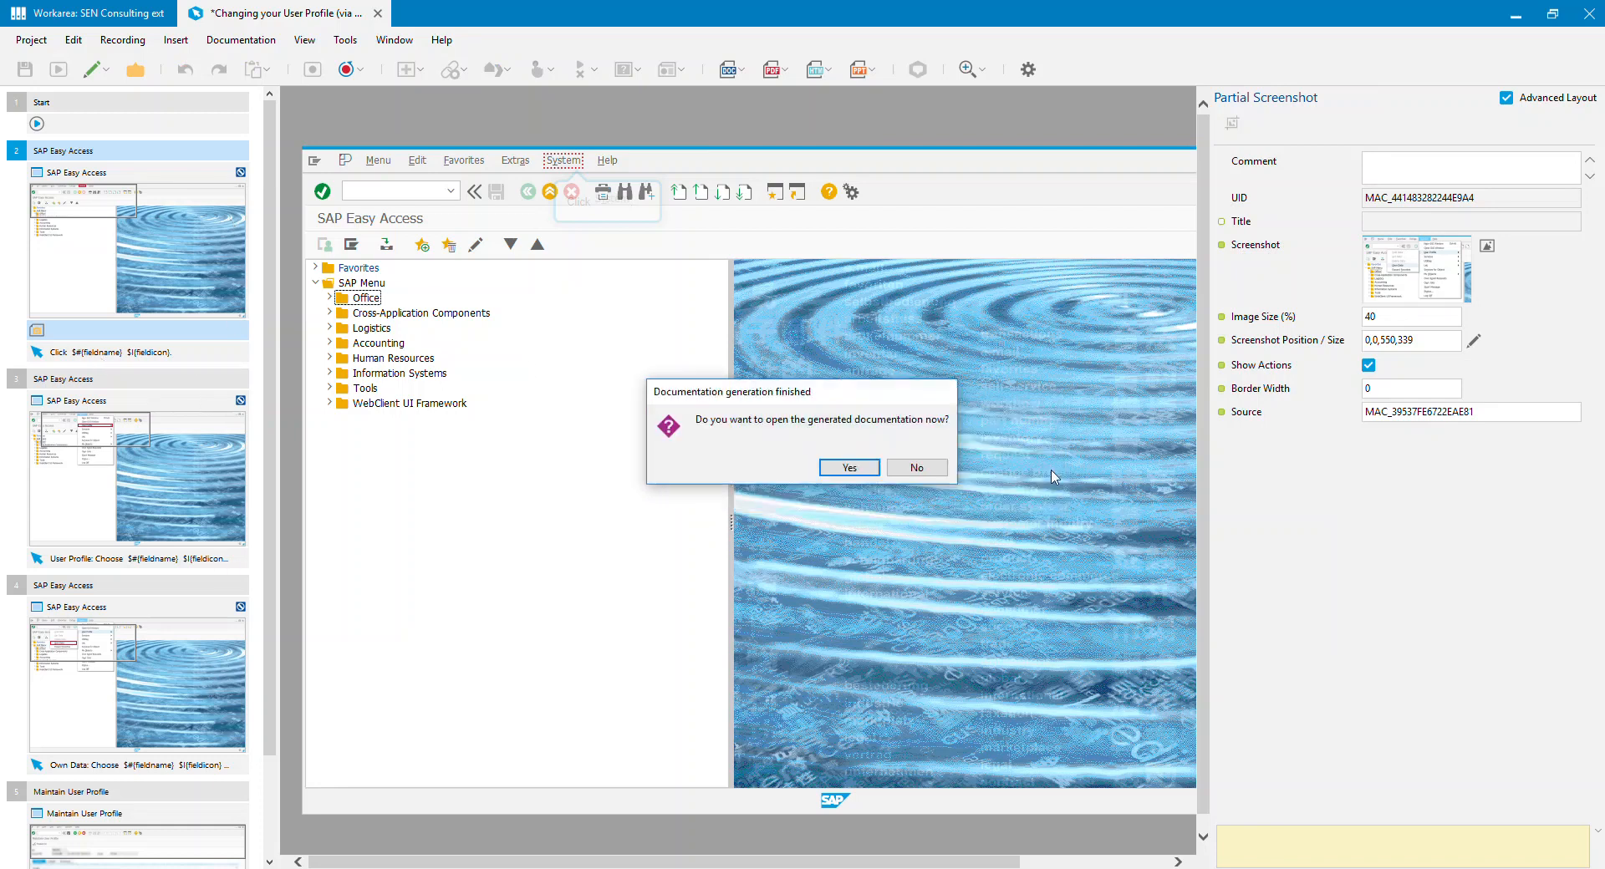
{"action": "left_click", "coordinate": [842, 468]}
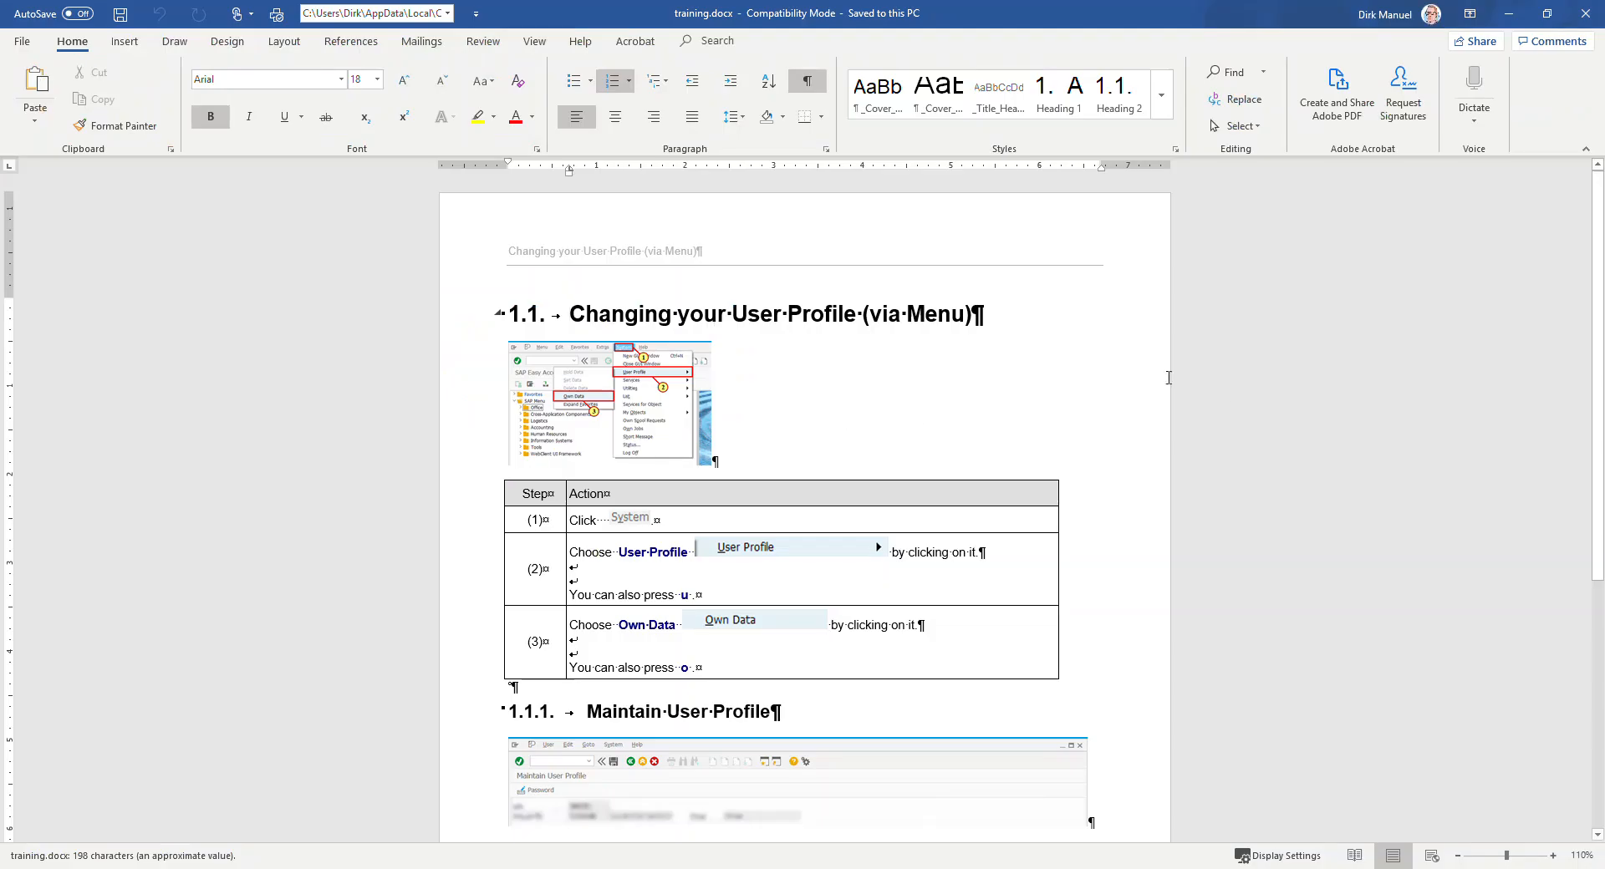
Step: Examine the combined menu screenshot, its action table and the two section headings in the regenerated document
{"action": "left_click", "coordinate": [642, 385]}
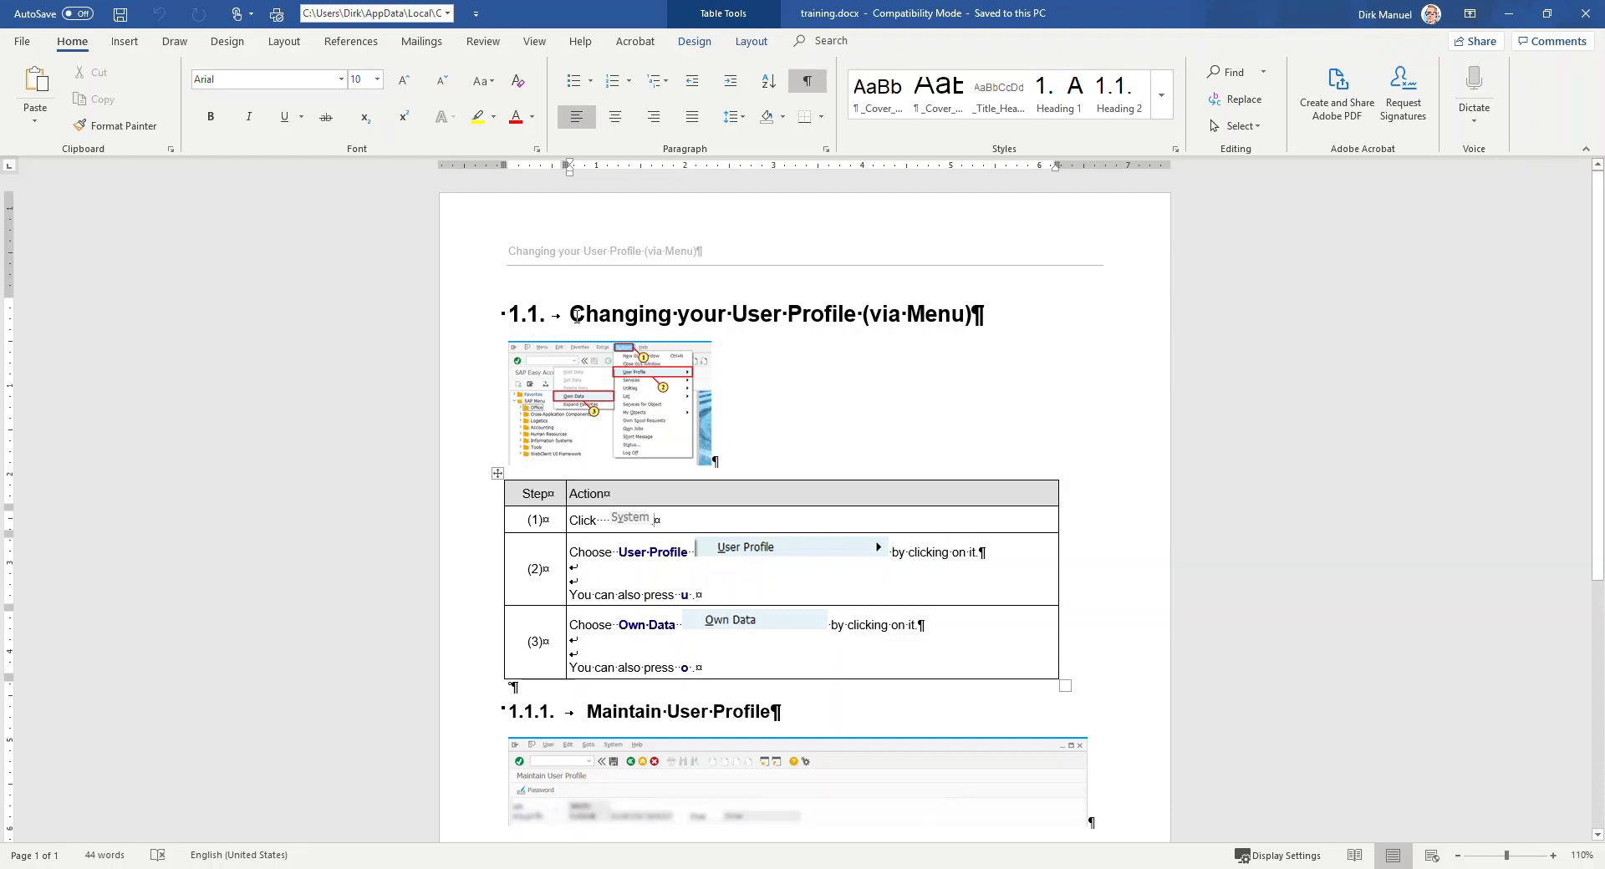
{"action": "mouse_move", "coordinate": [577, 317]}
{"action": "left_mouse_down"}
{"action": "mouse_move", "coordinate": [898, 318]}
{"action": "mouse_move", "coordinate": [487, 322]}
{"action": "mouse_move", "coordinate": [573, 326]}
{"action": "left_mouse_up"}
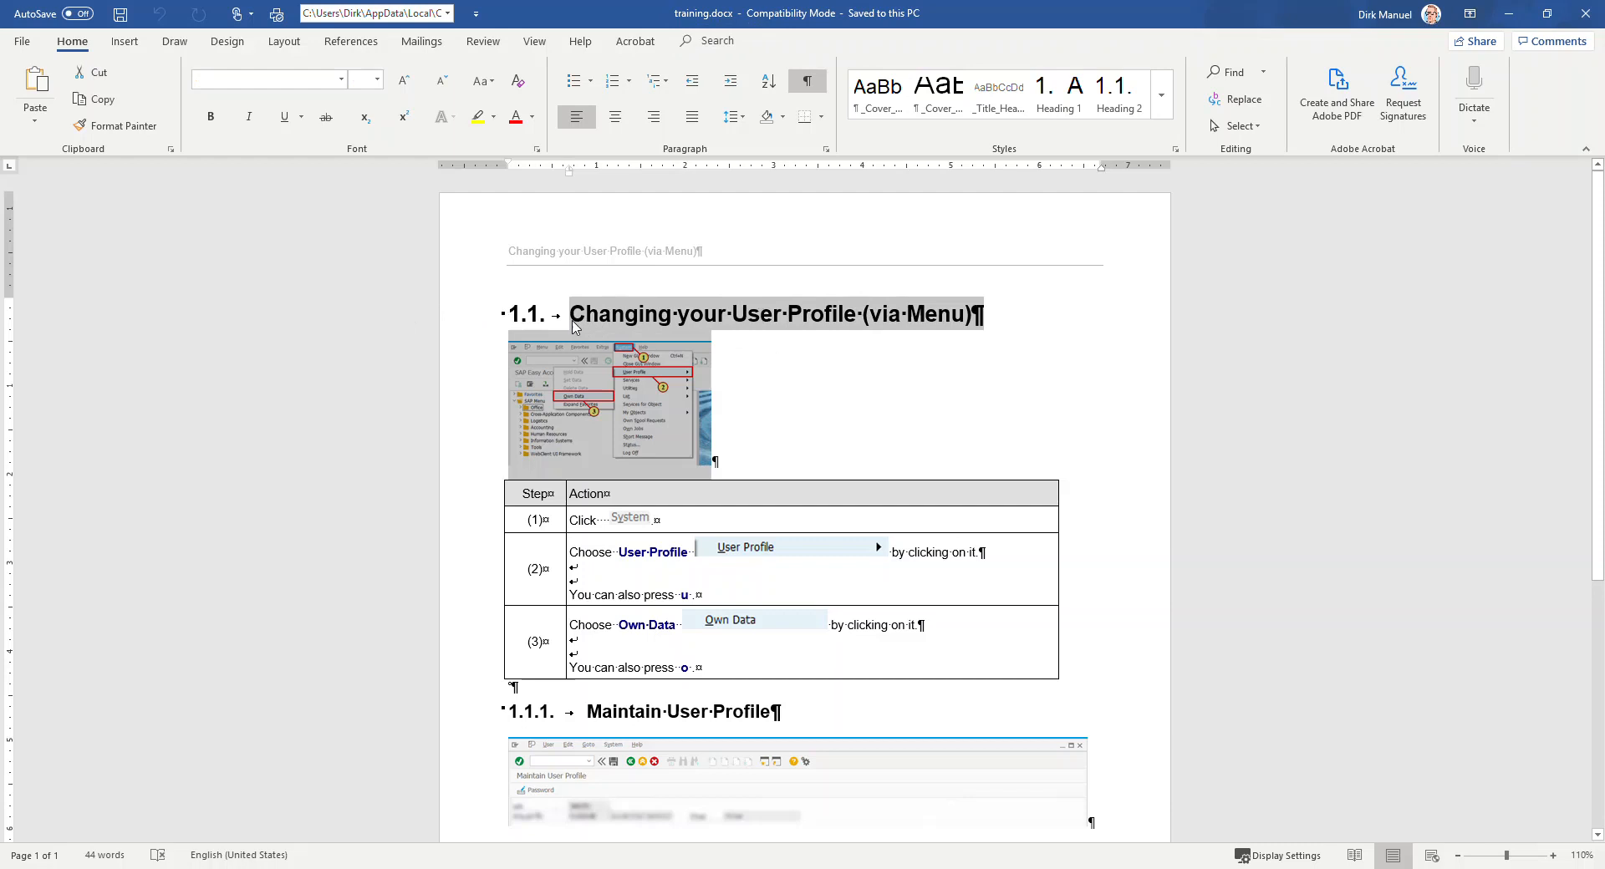
{"action": "left_click", "coordinate": [568, 316]}
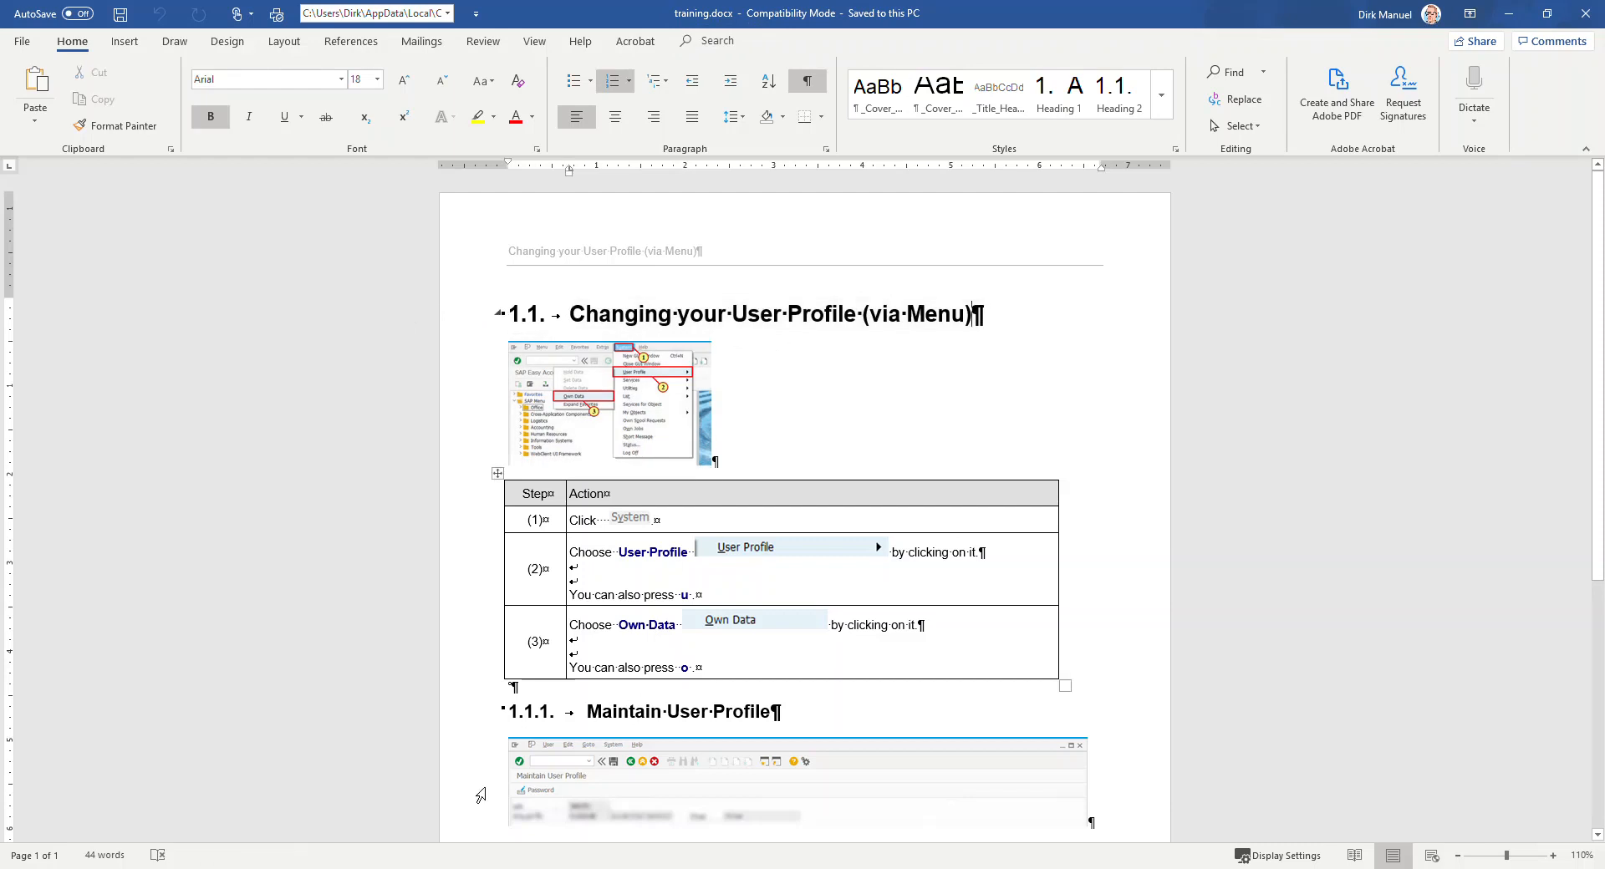
{"action": "left_click_drag", "start_coordinate": [586, 711], "coordinate": [590, 724]}
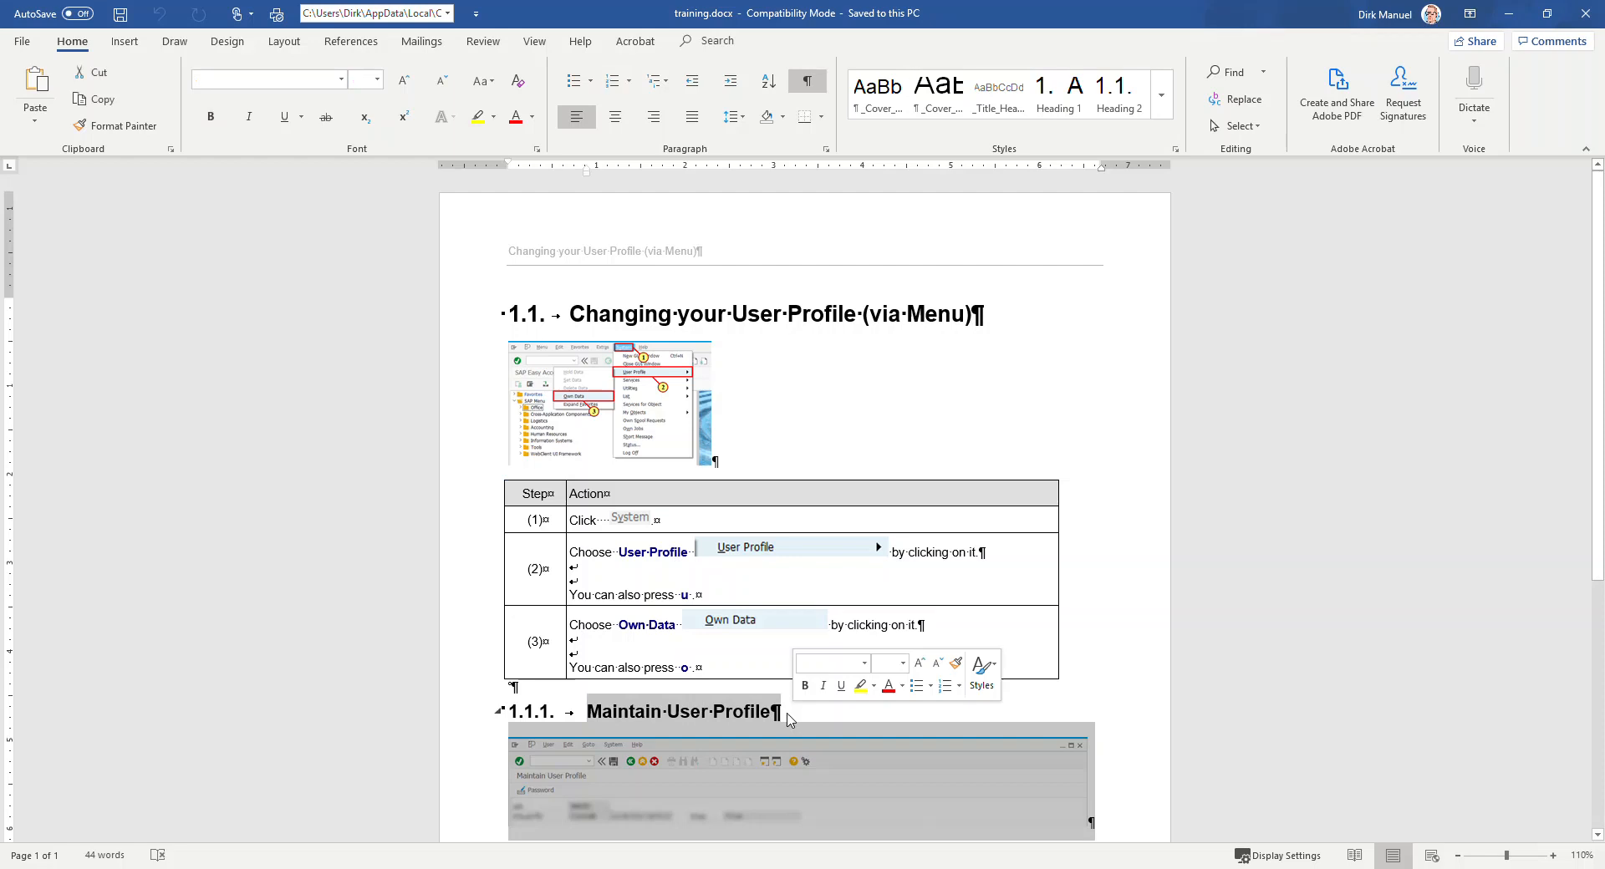
Step: Close the generated Word document and check the Screen macro settings of steps 2 and 4
{"action": "left_click", "coordinate": [602, 711]}
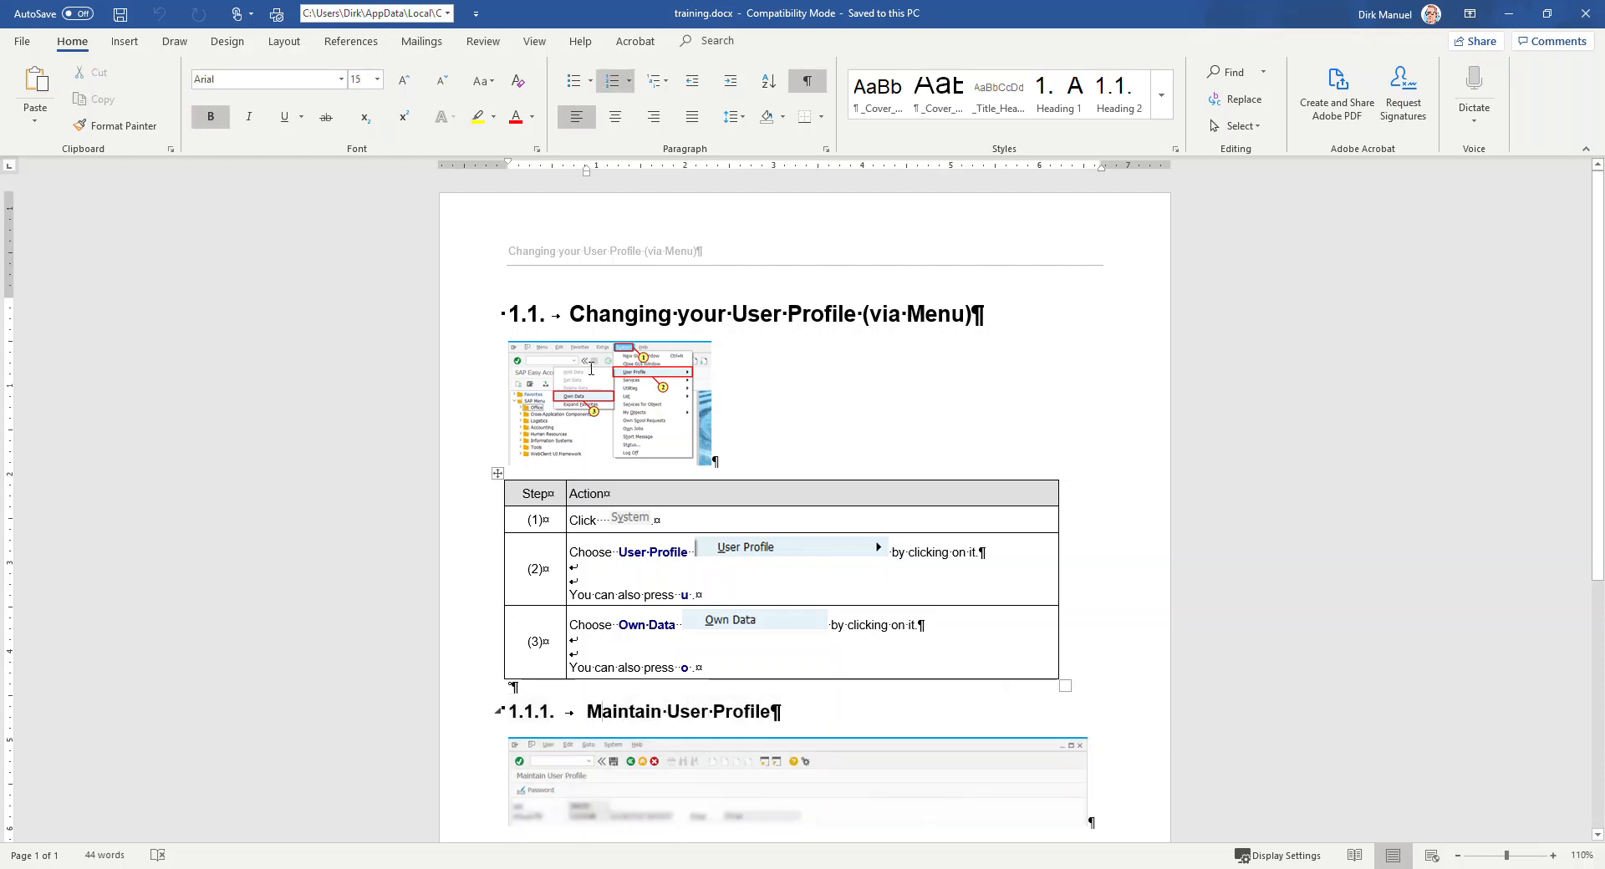
{"action": "left_click", "coordinate": [1586, 14]}
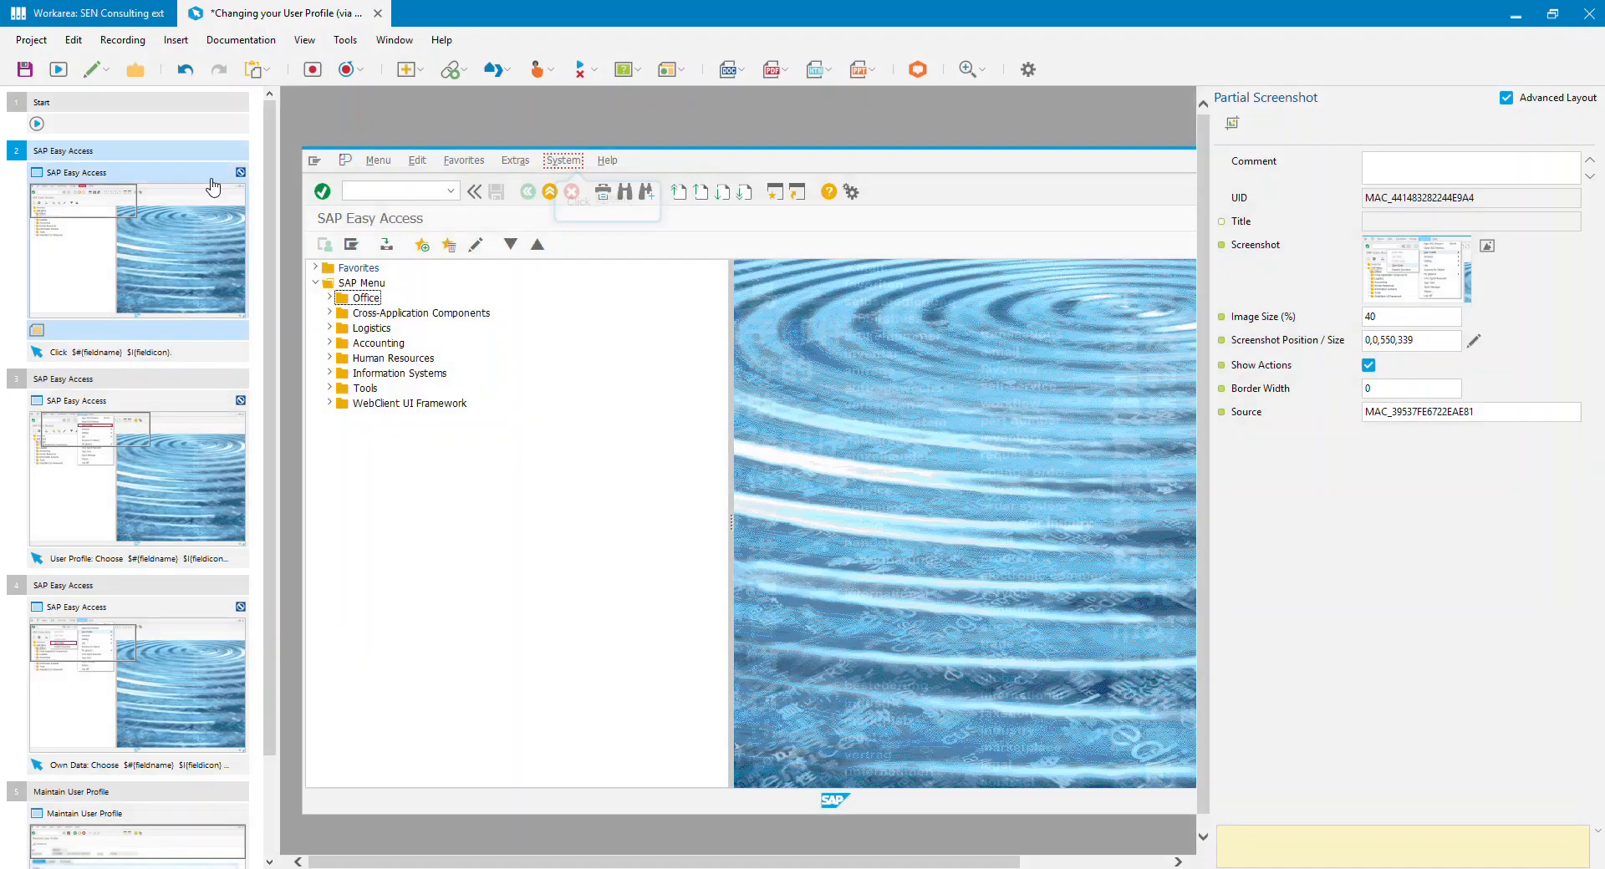
{"action": "left_click", "coordinate": [184, 228]}
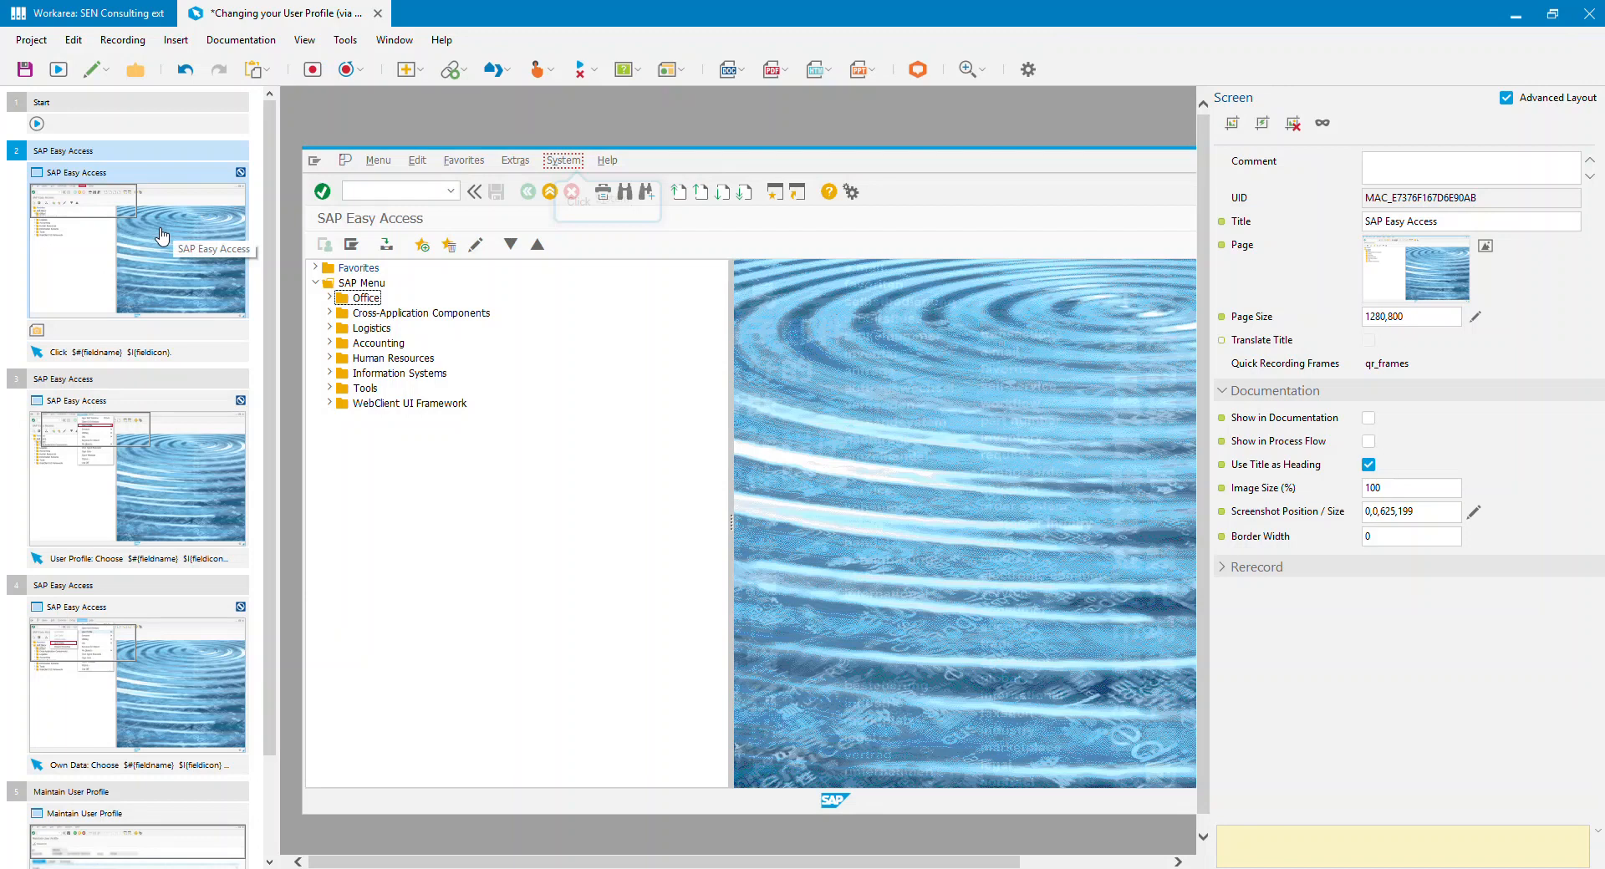
{"action": "left_click", "coordinate": [184, 724]}
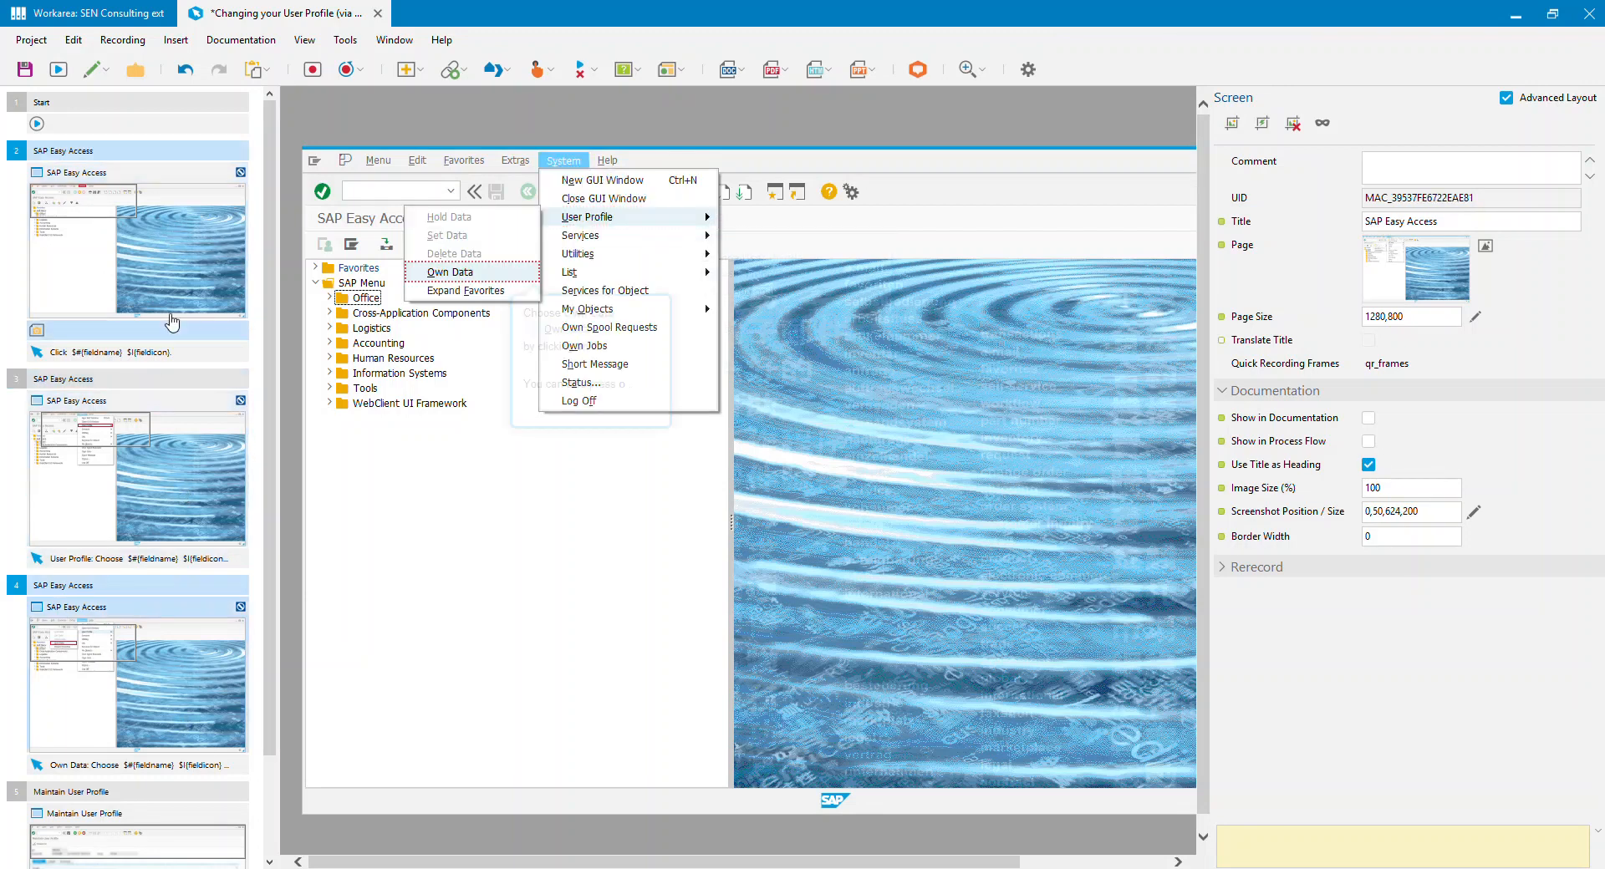
Step: Insert a Heading documentation macro titled "Select the menu option" with the Heading 3 format after the Screen macro of step 2
{"action": "left_click", "coordinate": [198, 222]}
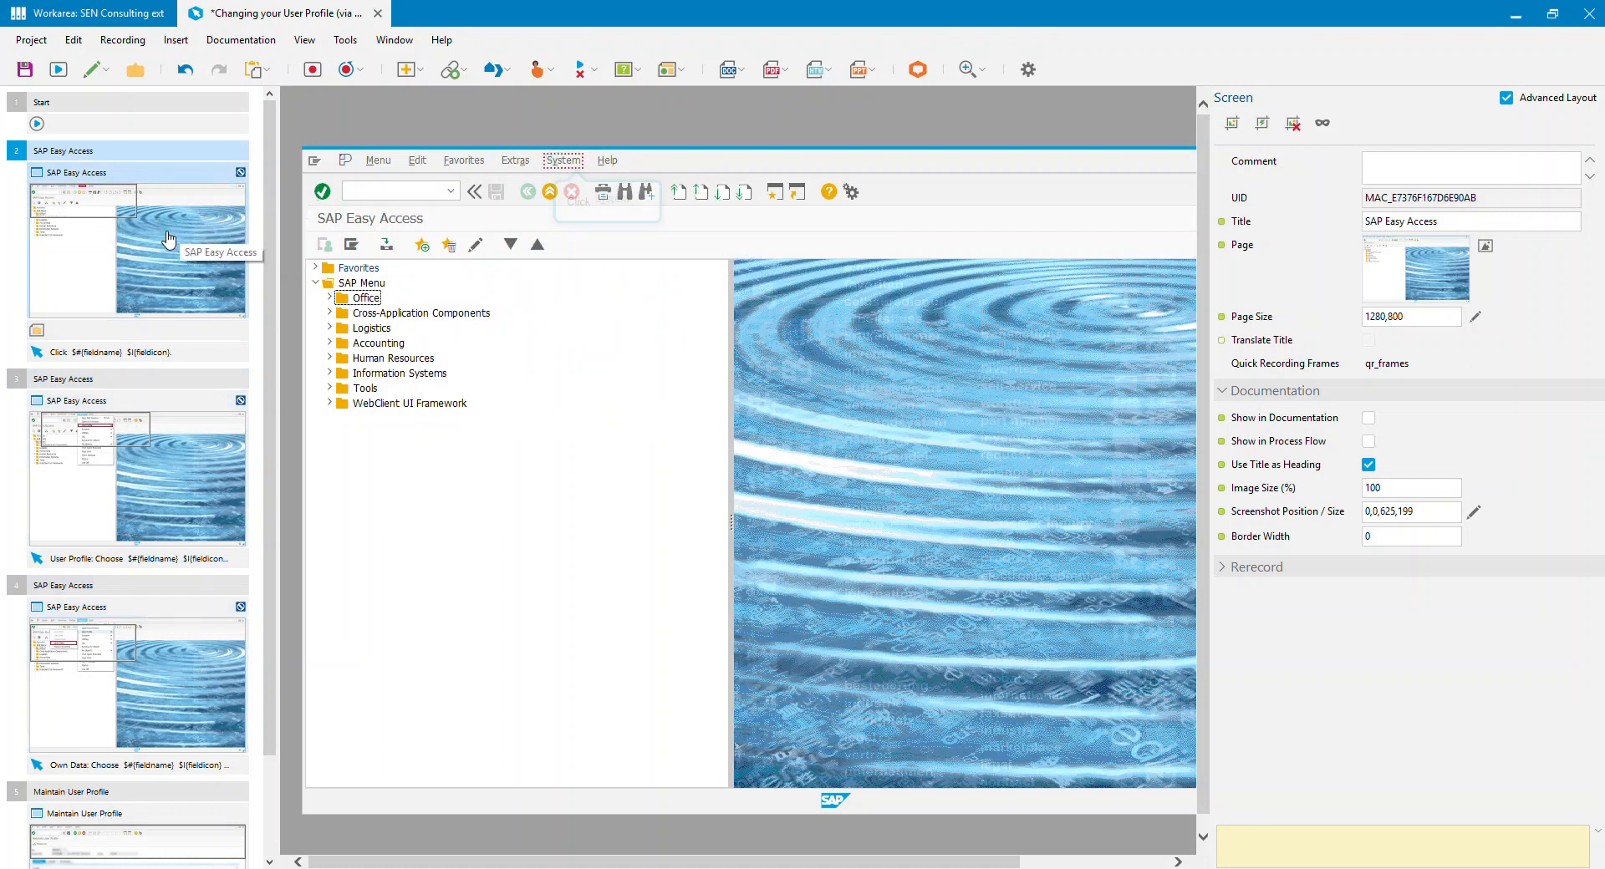
{"action": "left_click", "coordinate": [184, 46]}
{"action": "mouse_move", "coordinate": [231, 149]}
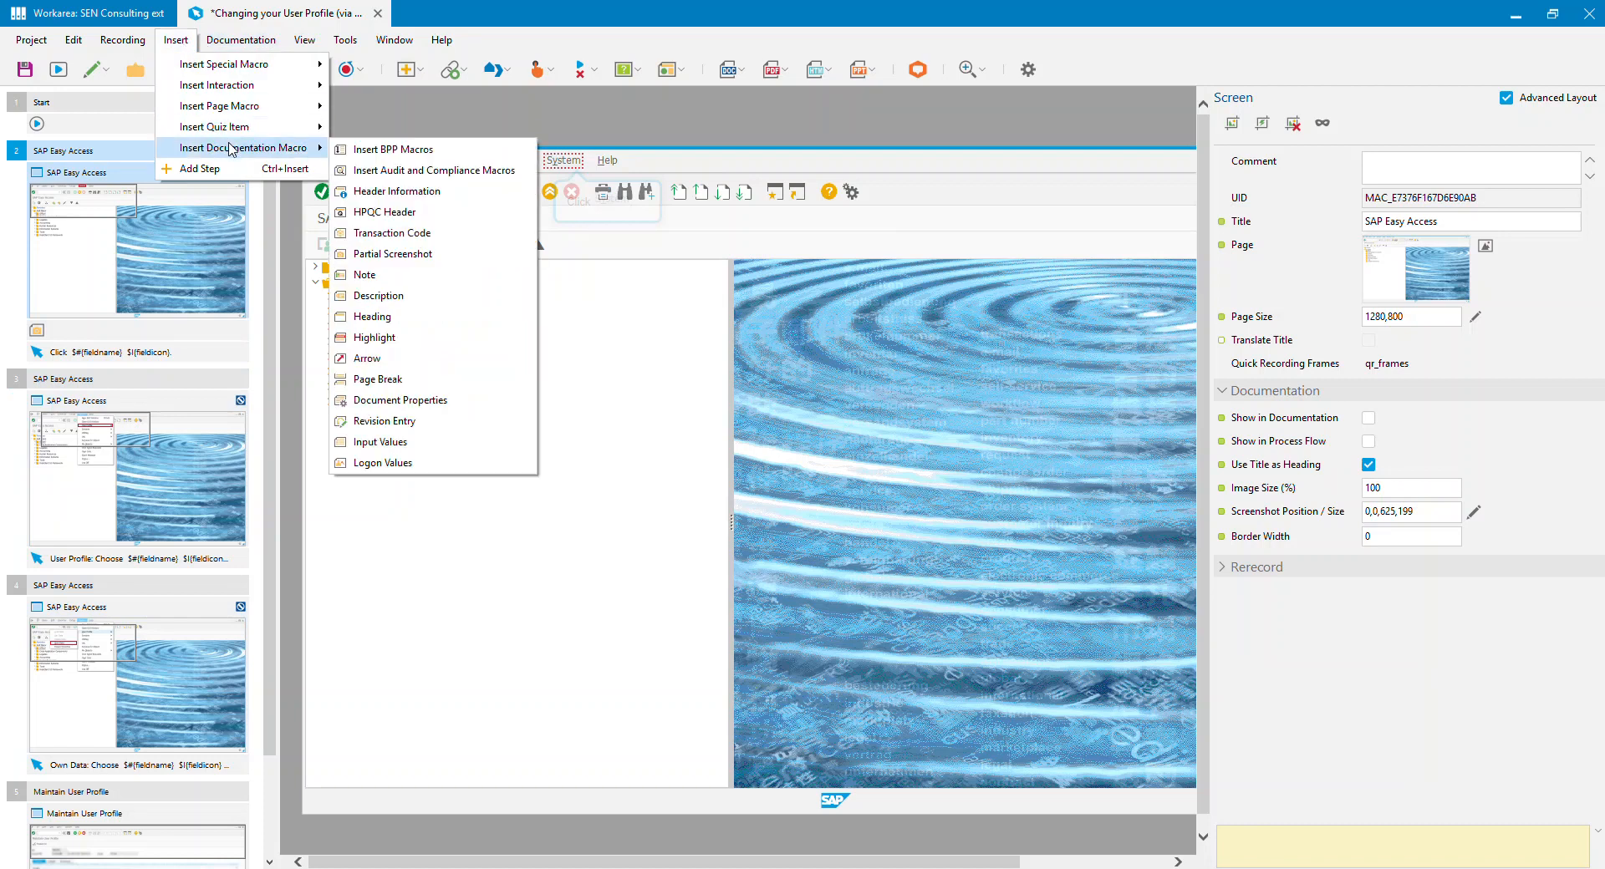
{"action": "left_click", "coordinate": [391, 316]}
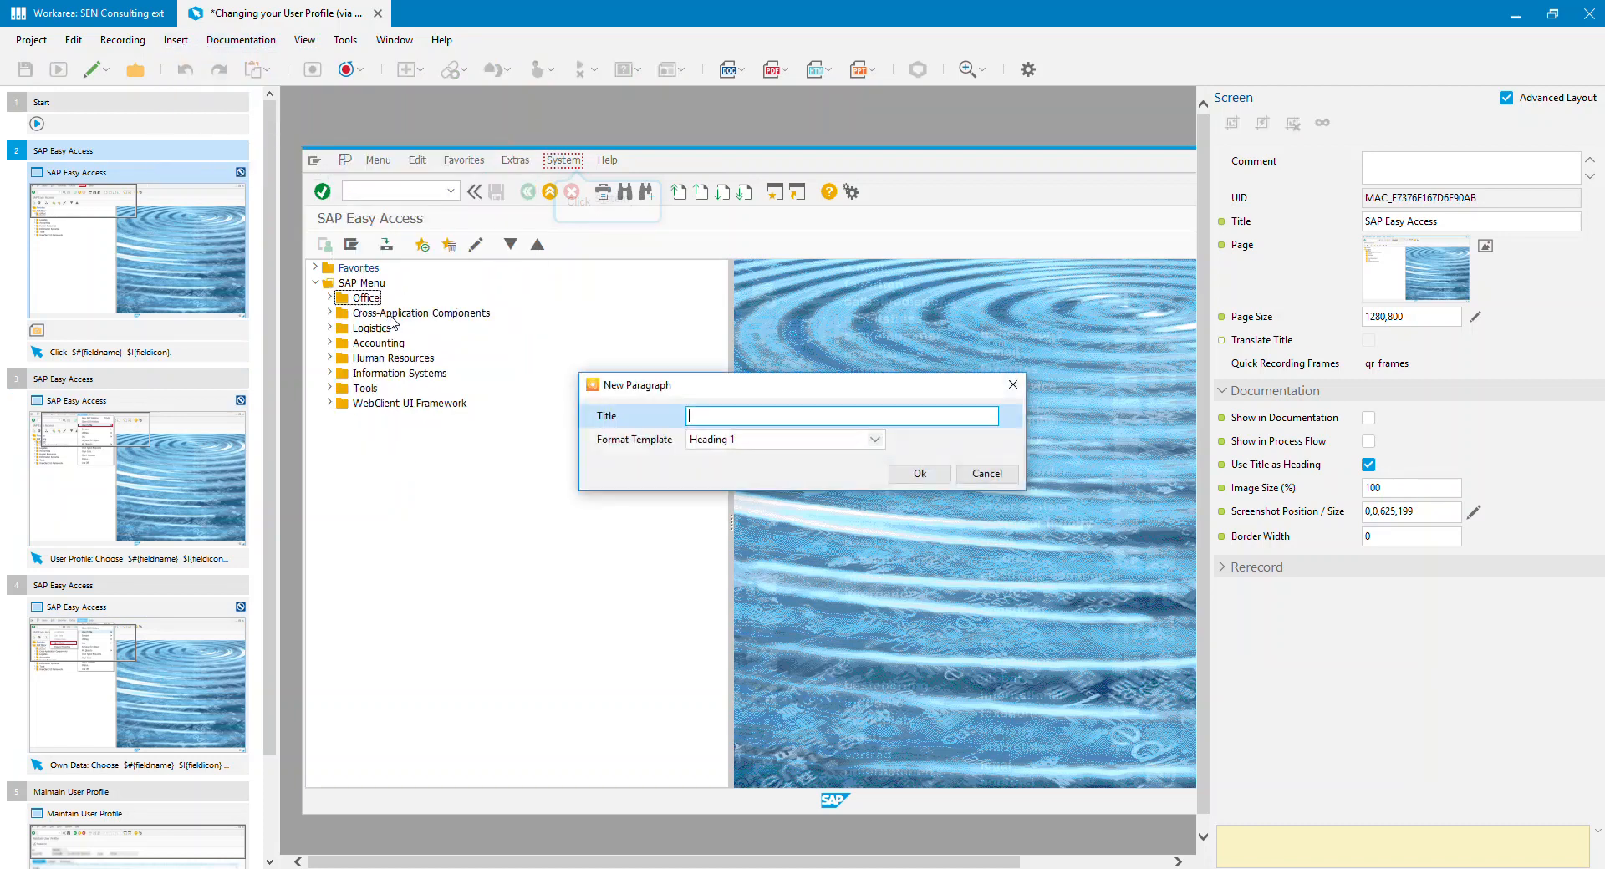
{"action": "left_click", "coordinate": [796, 440]}
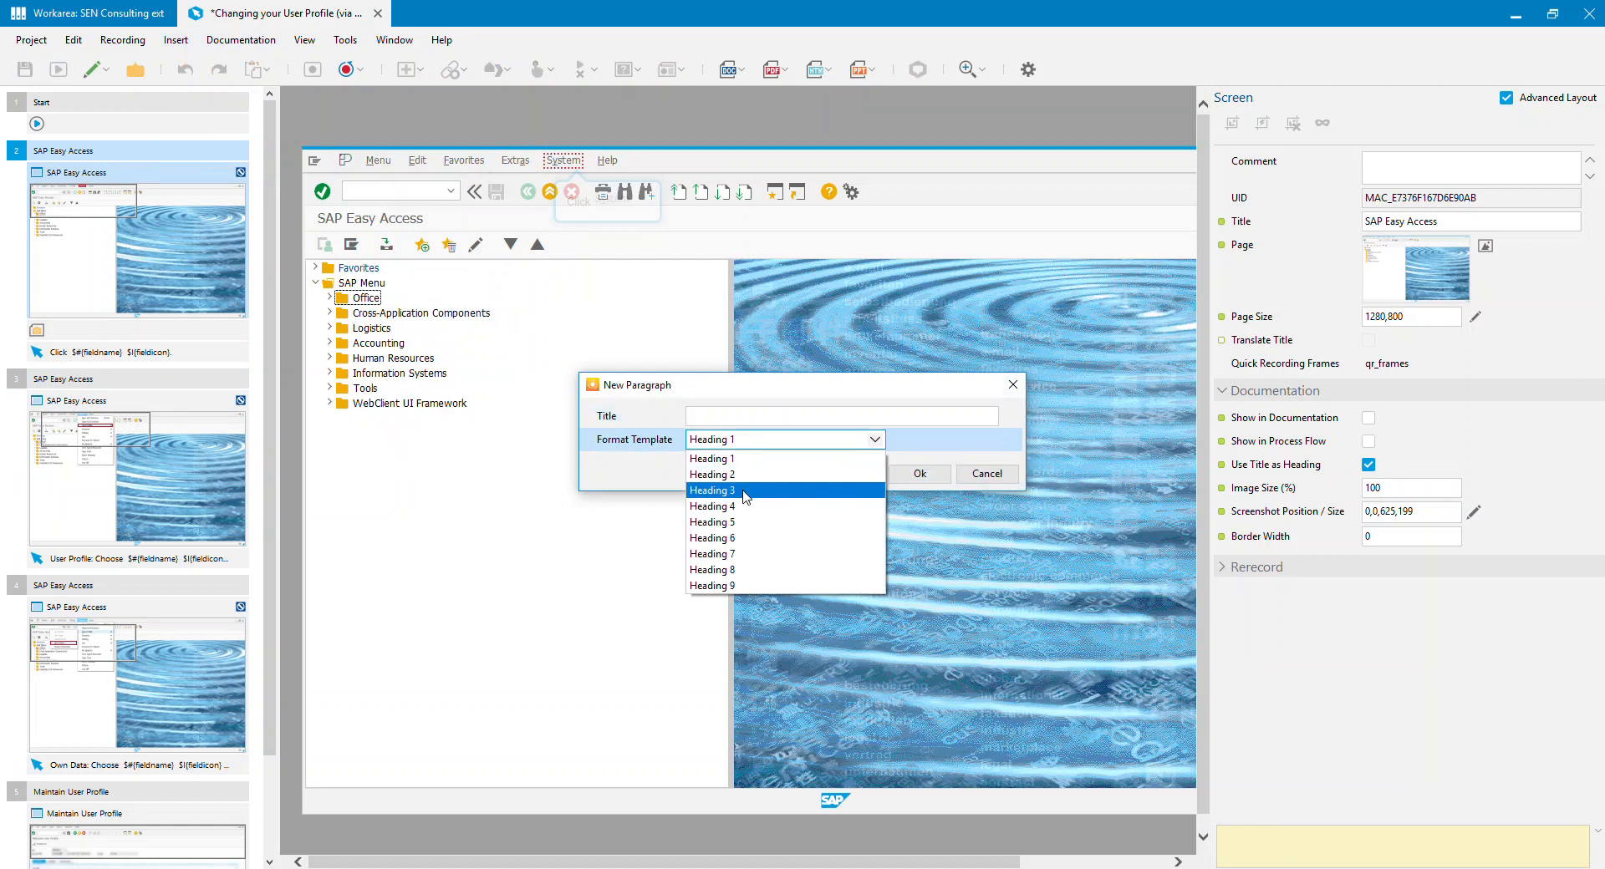
{"action": "left_click", "coordinate": [745, 493]}
{"action": "left_click", "coordinate": [747, 417]}
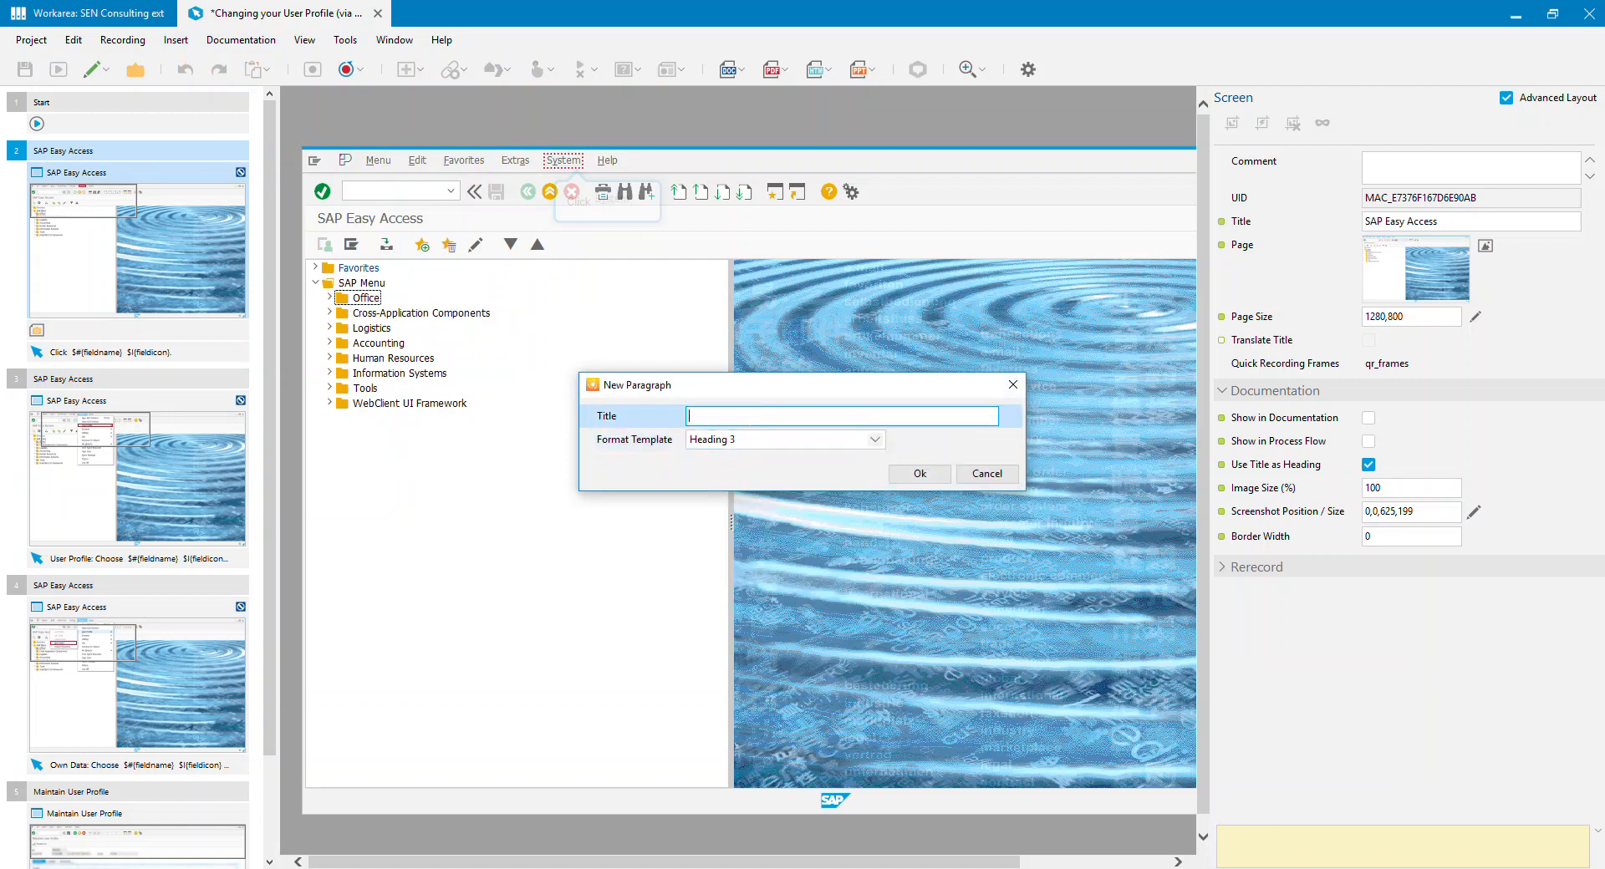
{"action": "type", "text": "Select 6thenb"}
{"action": "left_click", "coordinate": [911, 470]}
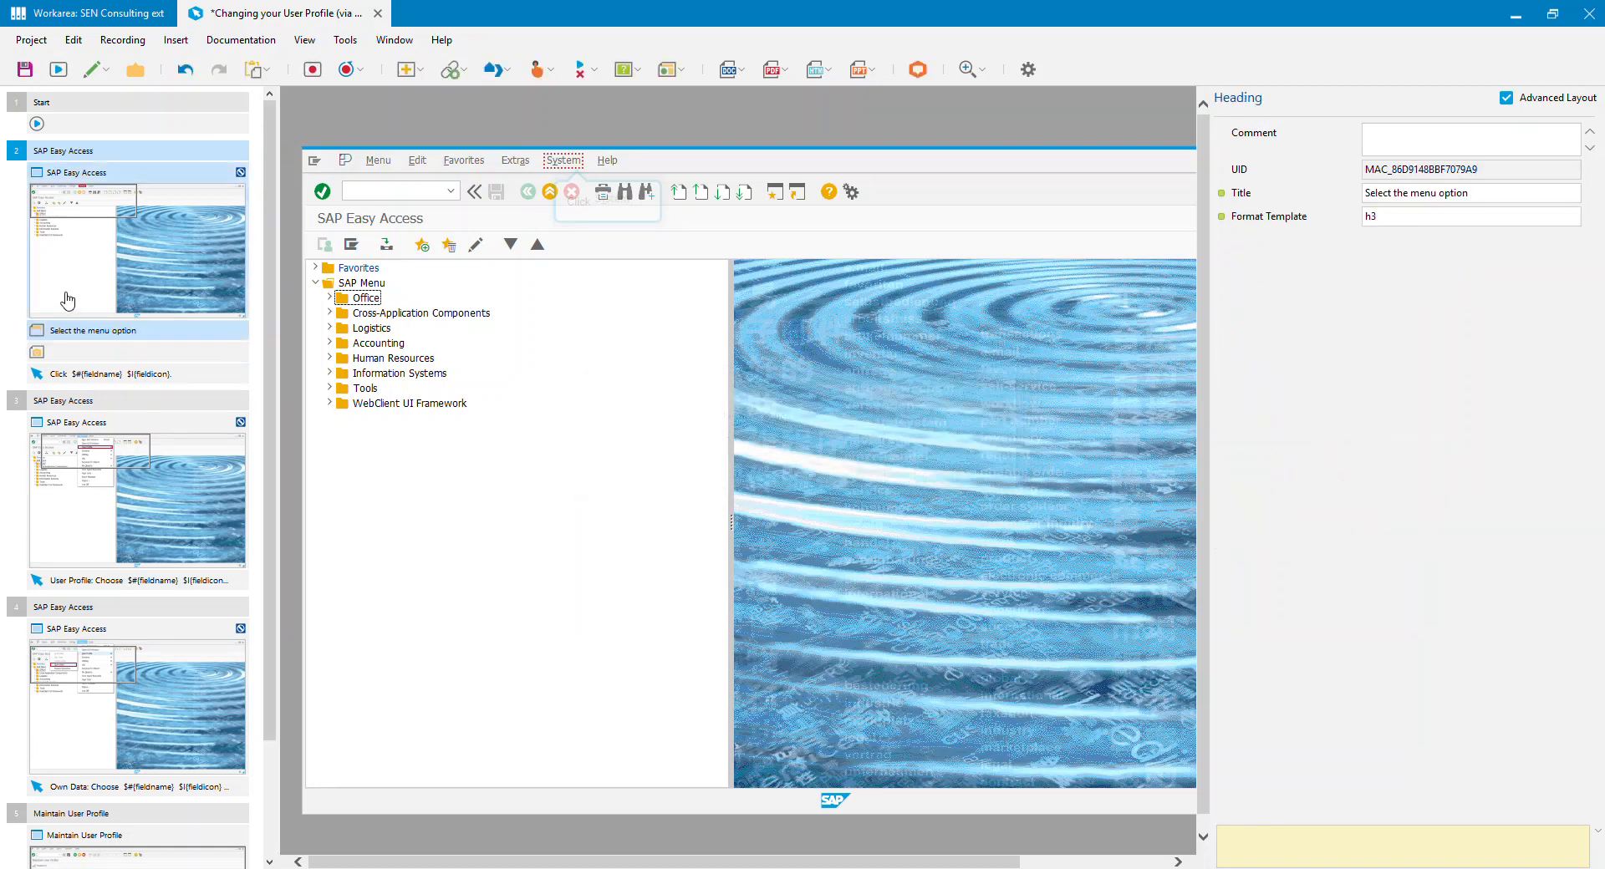
Step: Switch the editor to Documentation View and select the partial screenshot macro in step 2
{"action": "left_click", "coordinate": [87, 355]}
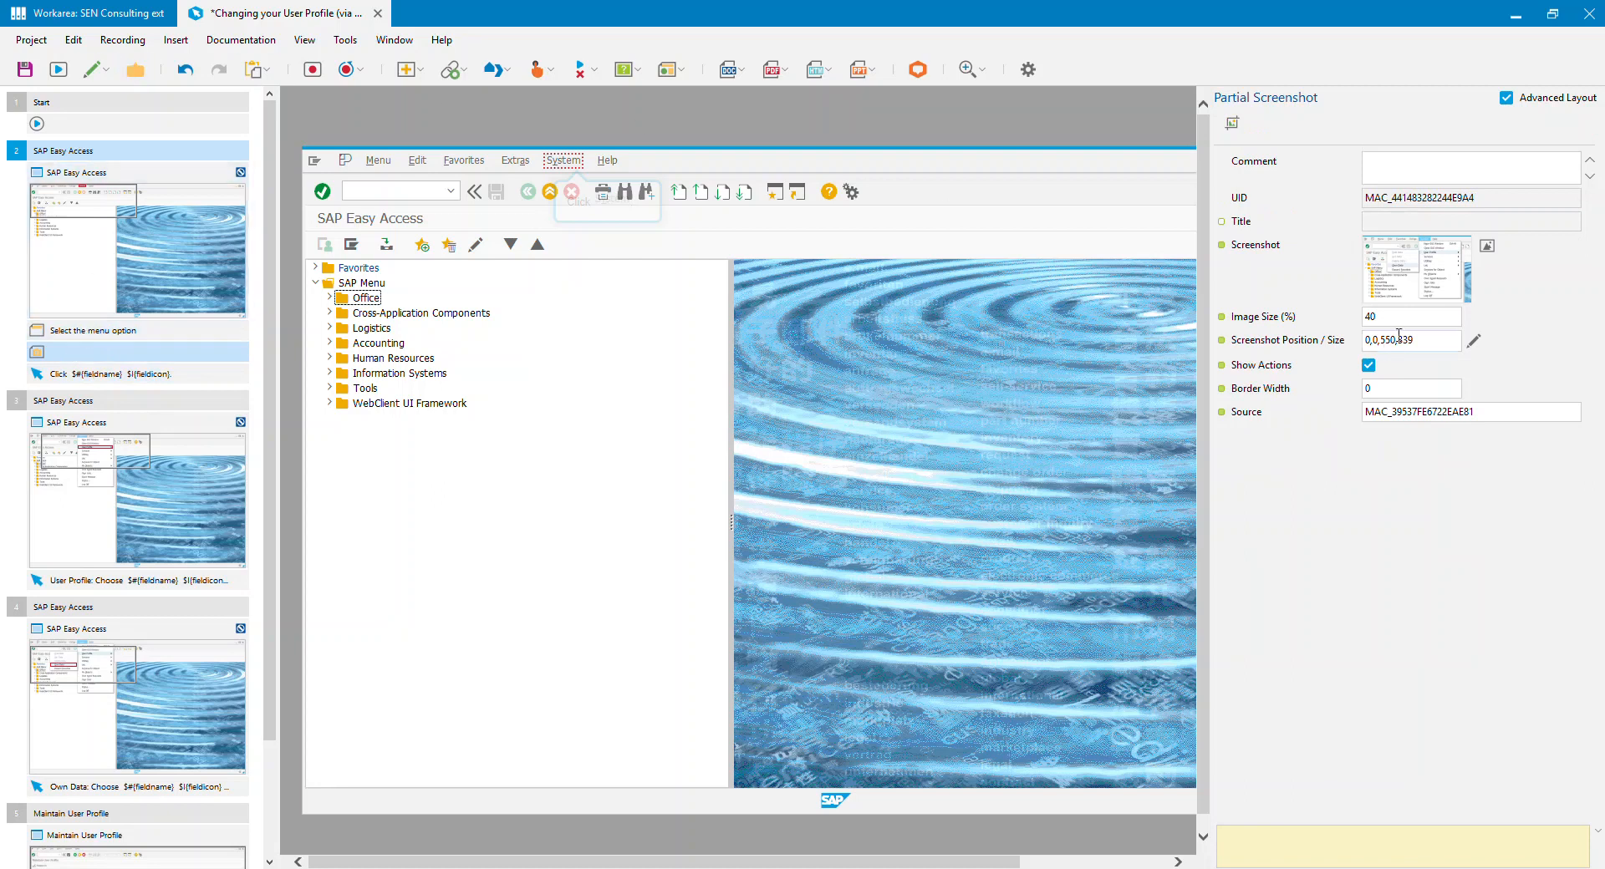
{"action": "left_click", "coordinate": [106, 69]}
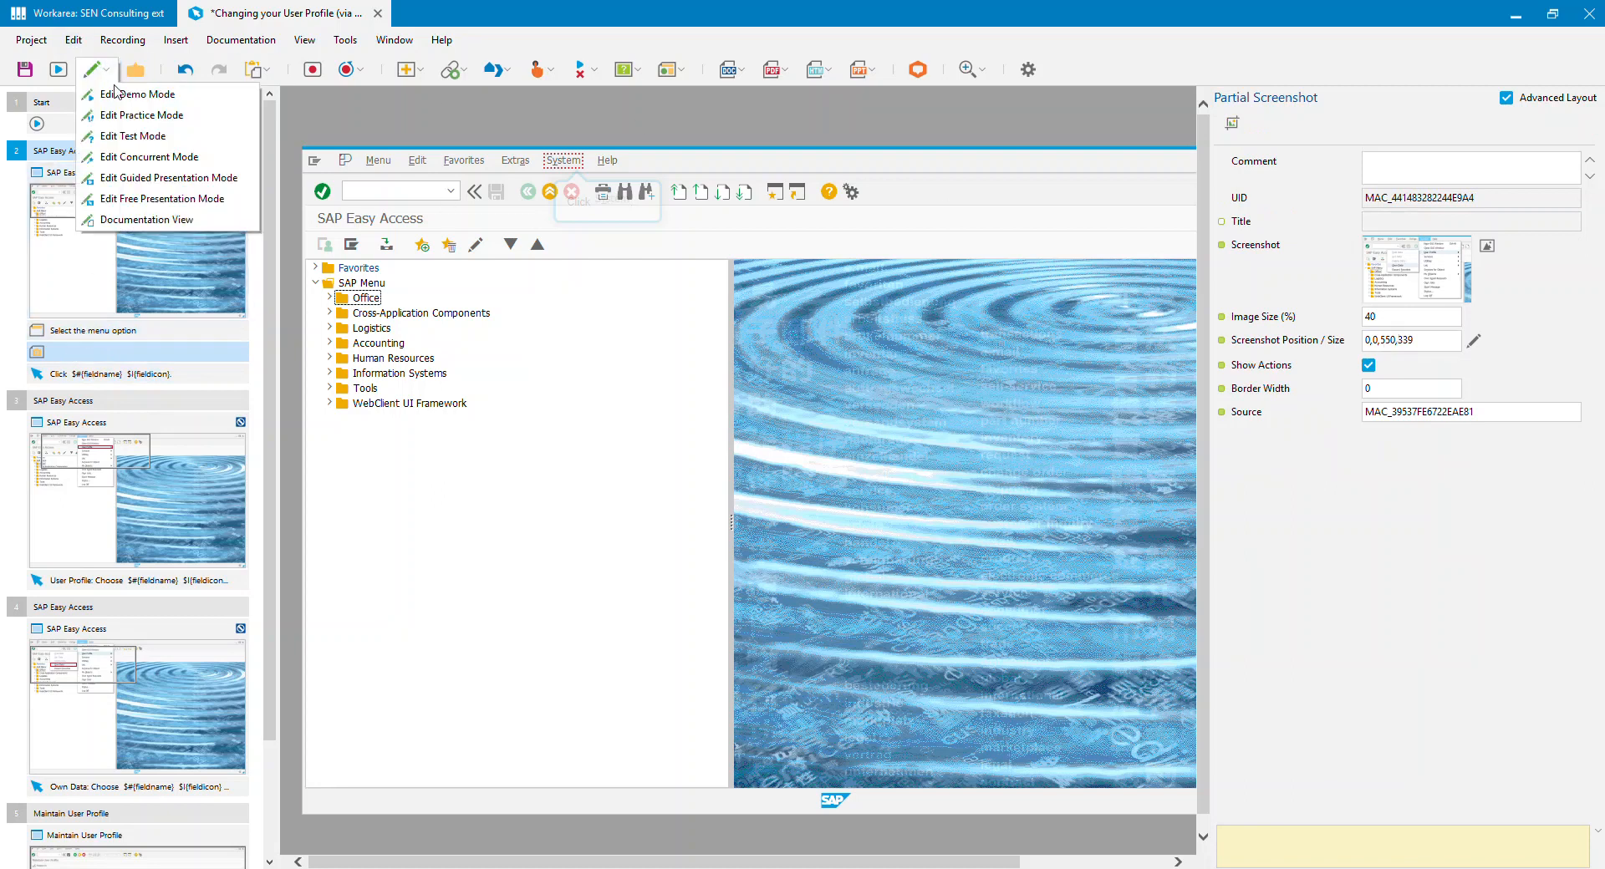
{"action": "left_click", "coordinate": [153, 219]}
{"action": "left_click", "coordinate": [544, 198]}
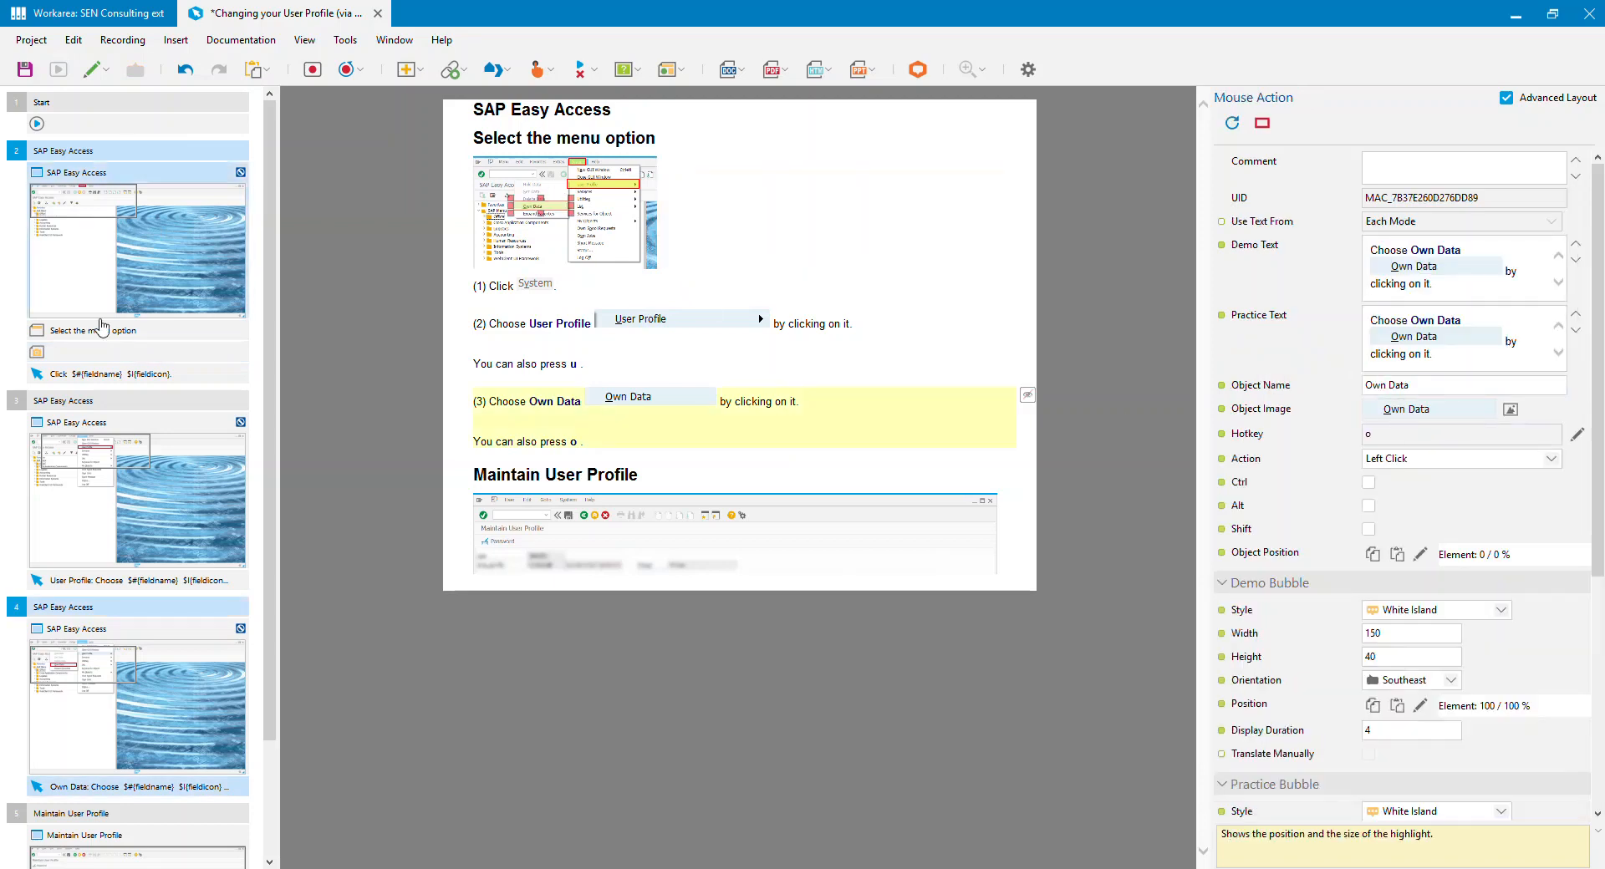
{"action": "left_click", "coordinate": [100, 352]}
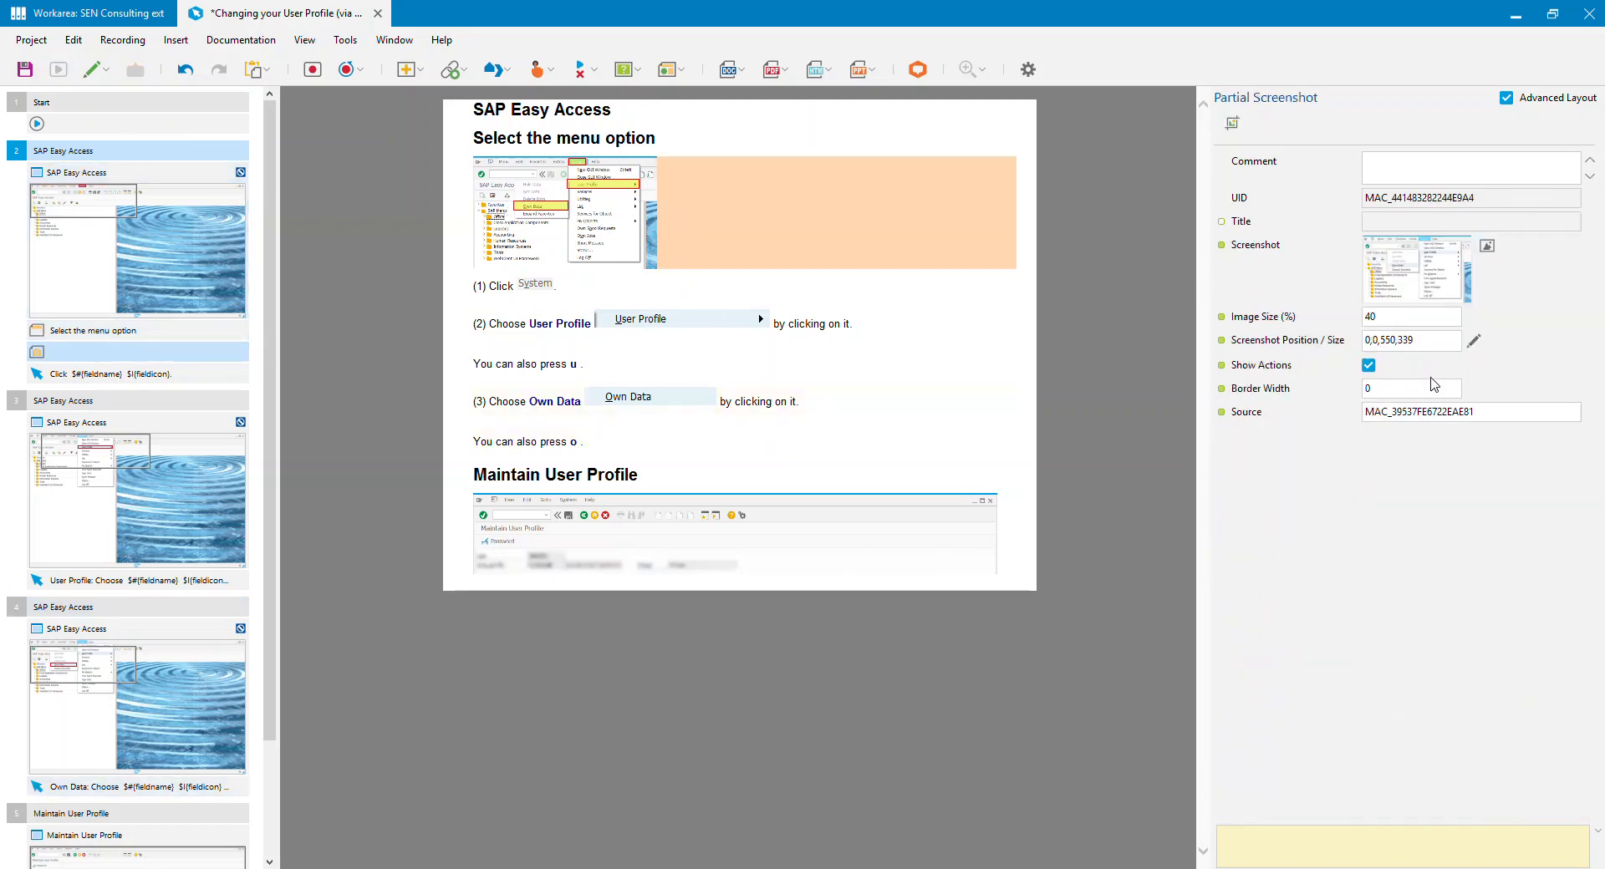
Step: Try an image size of 90% for the partial screenshot in step 2
{"action": "left_click", "coordinate": [1327, 319]}
{"action": "type", "text": "9"}
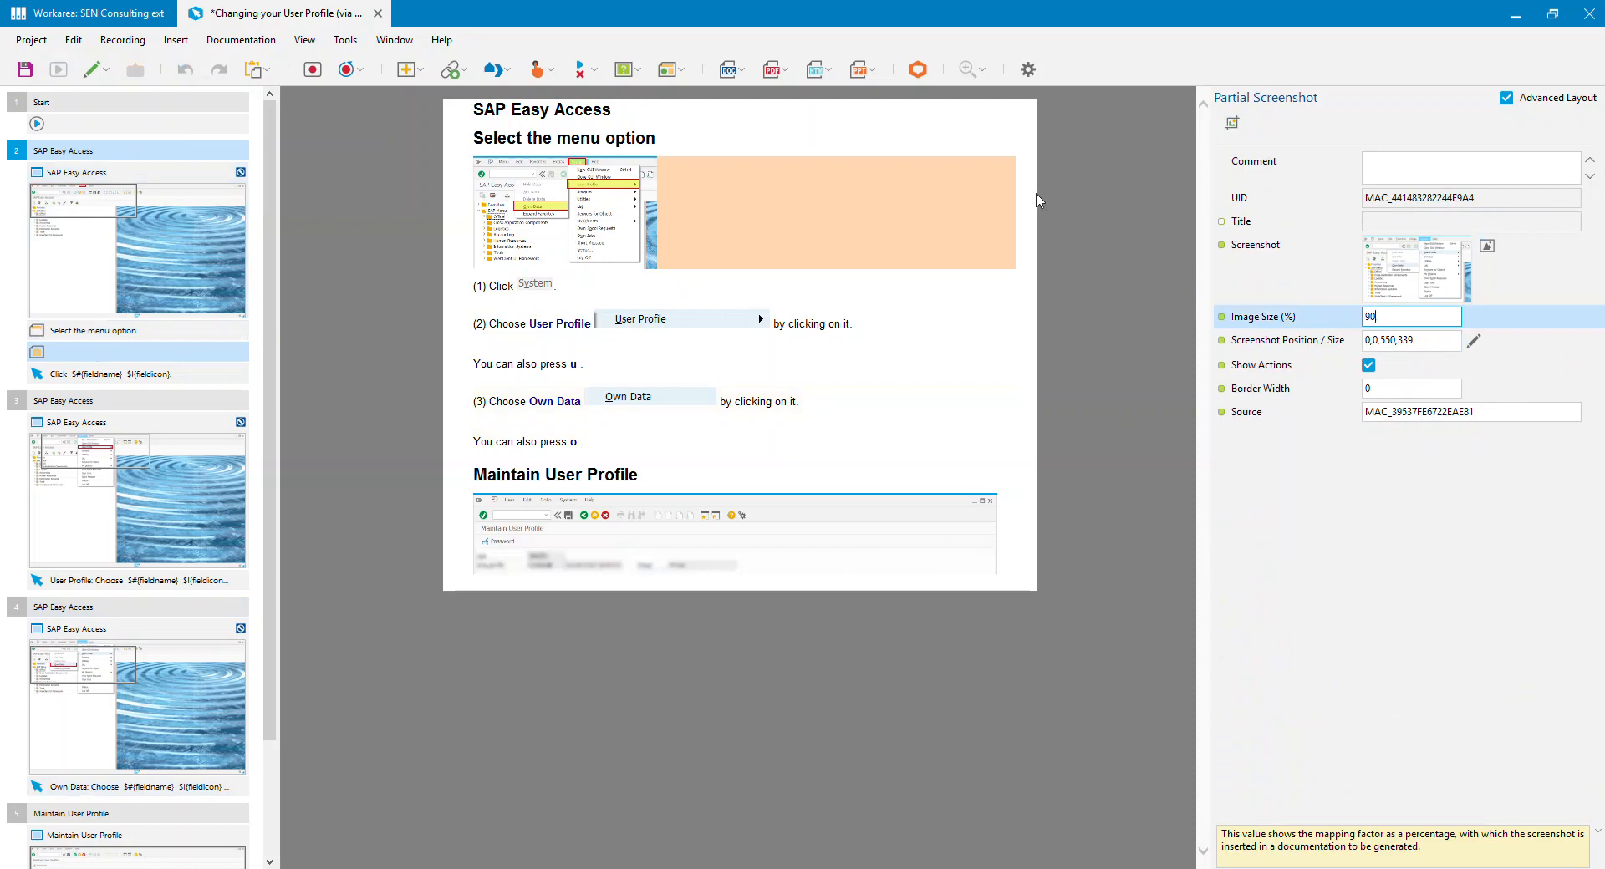
{"action": "left_click", "coordinate": [1439, 339]}
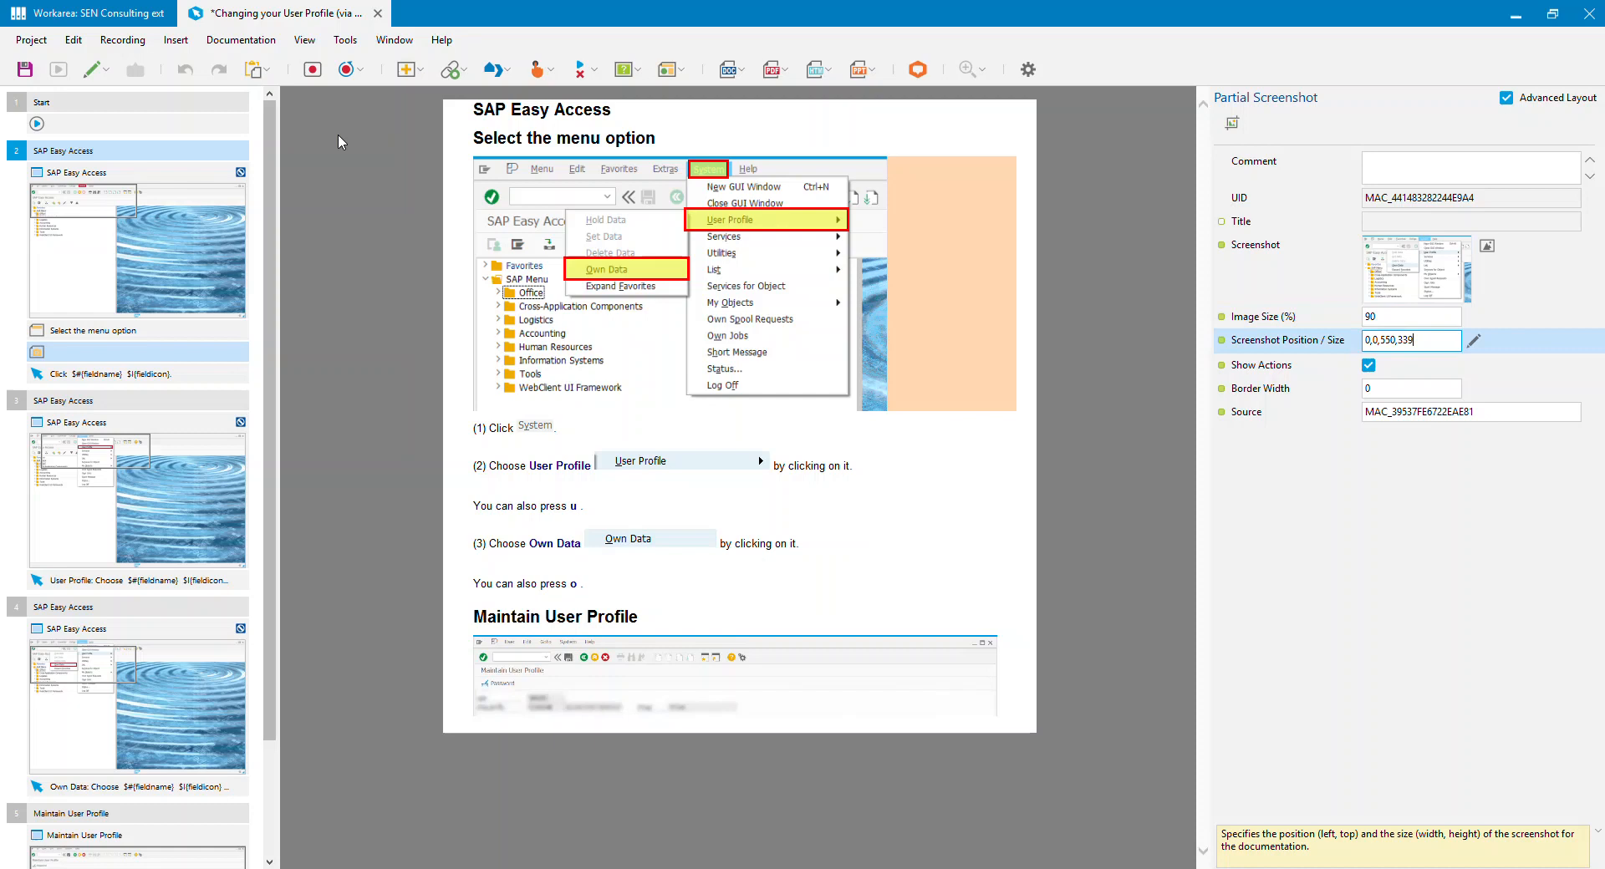
Step: Set the image size of step 2's partial screenshot to 100%
{"action": "left_click", "coordinate": [1389, 315]}
{"action": "type", "text": "100"}
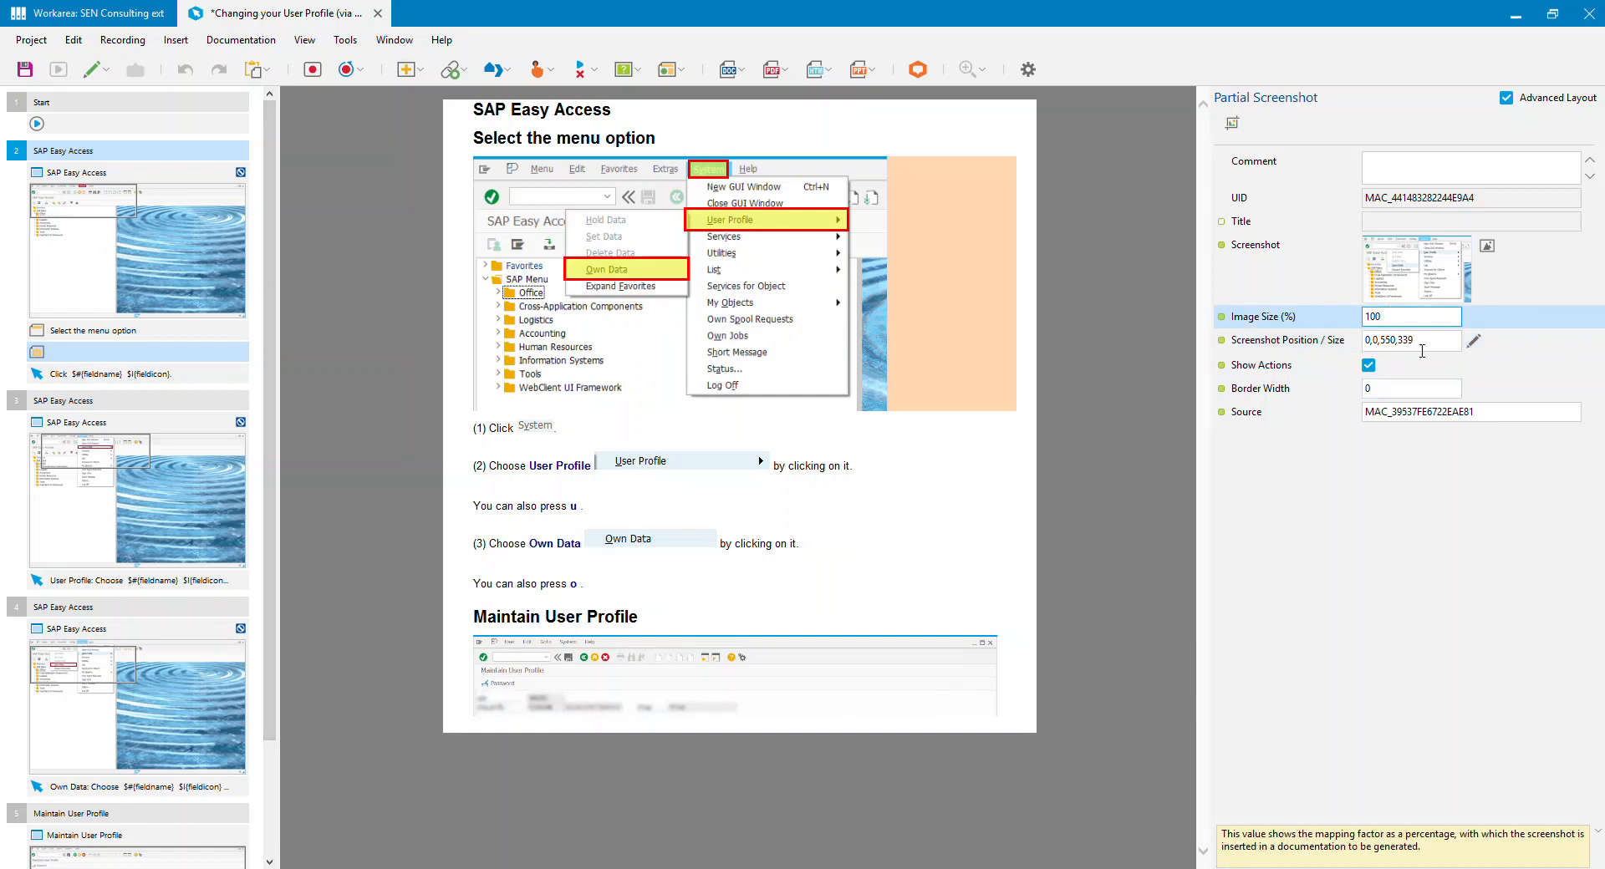
{"action": "left_click", "coordinate": [1420, 342]}
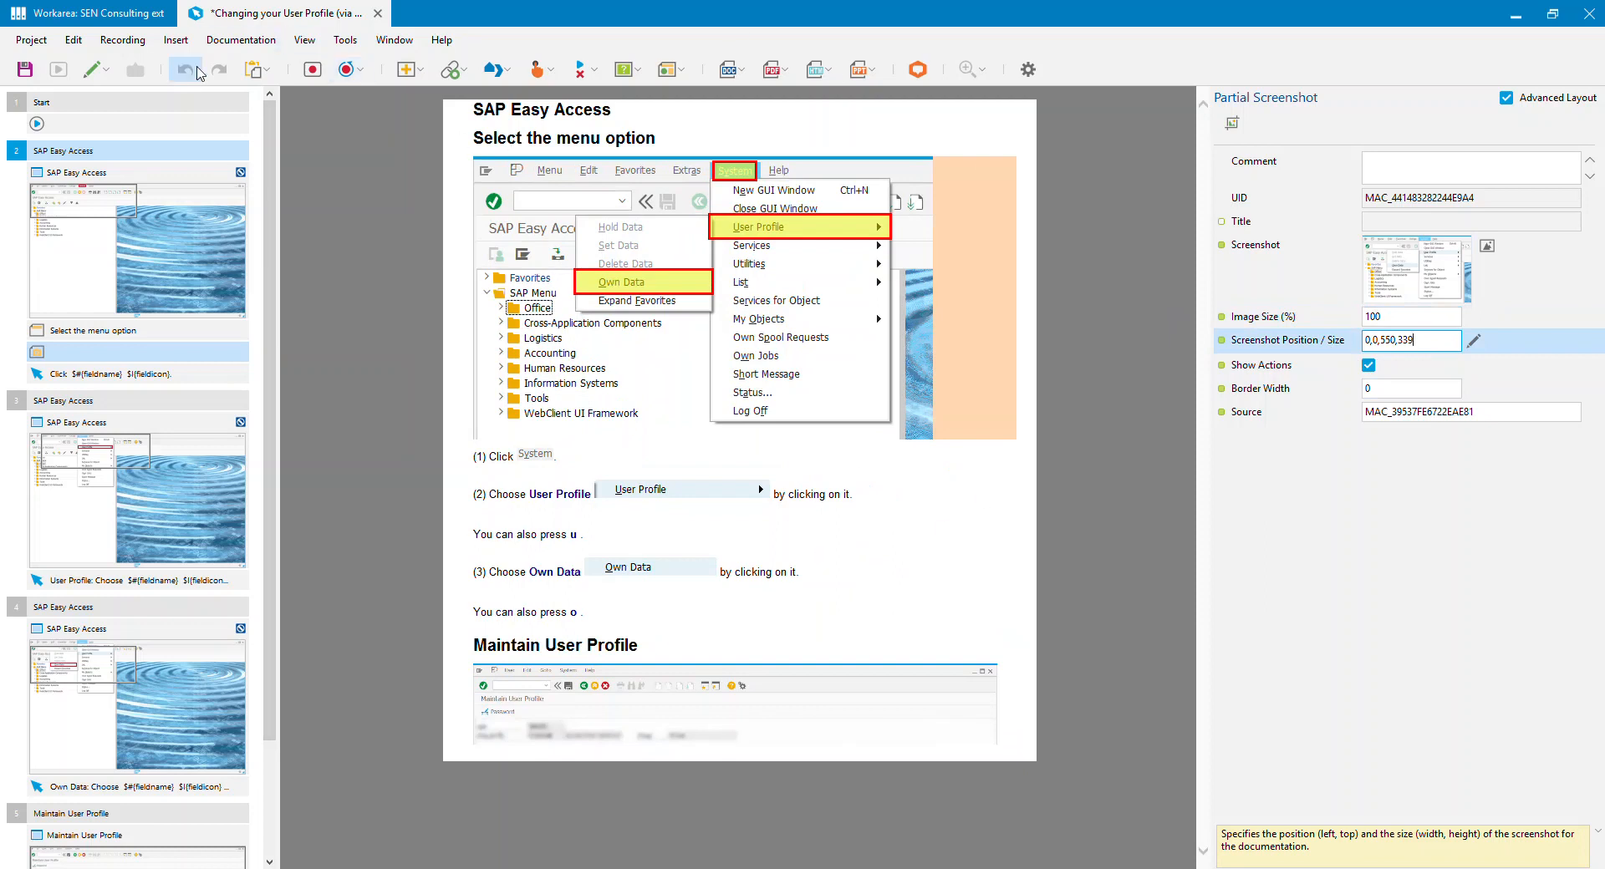
Step: Regenerate the Word documentation and open the generated document
{"action": "left_click", "coordinate": [729, 71]}
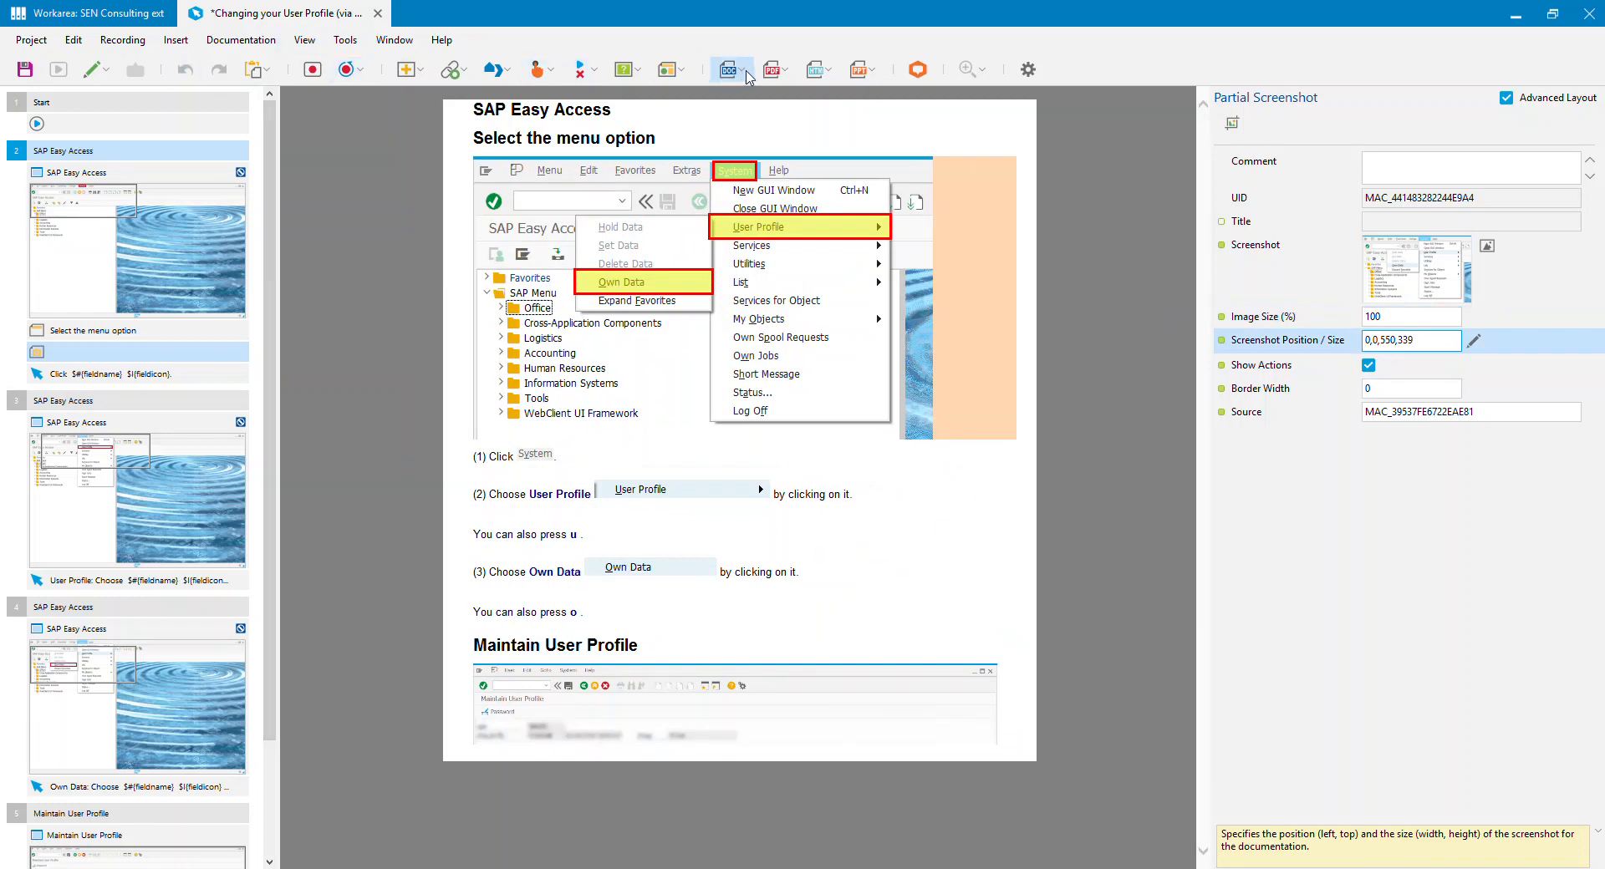
{"action": "left_click", "coordinate": [824, 192]}
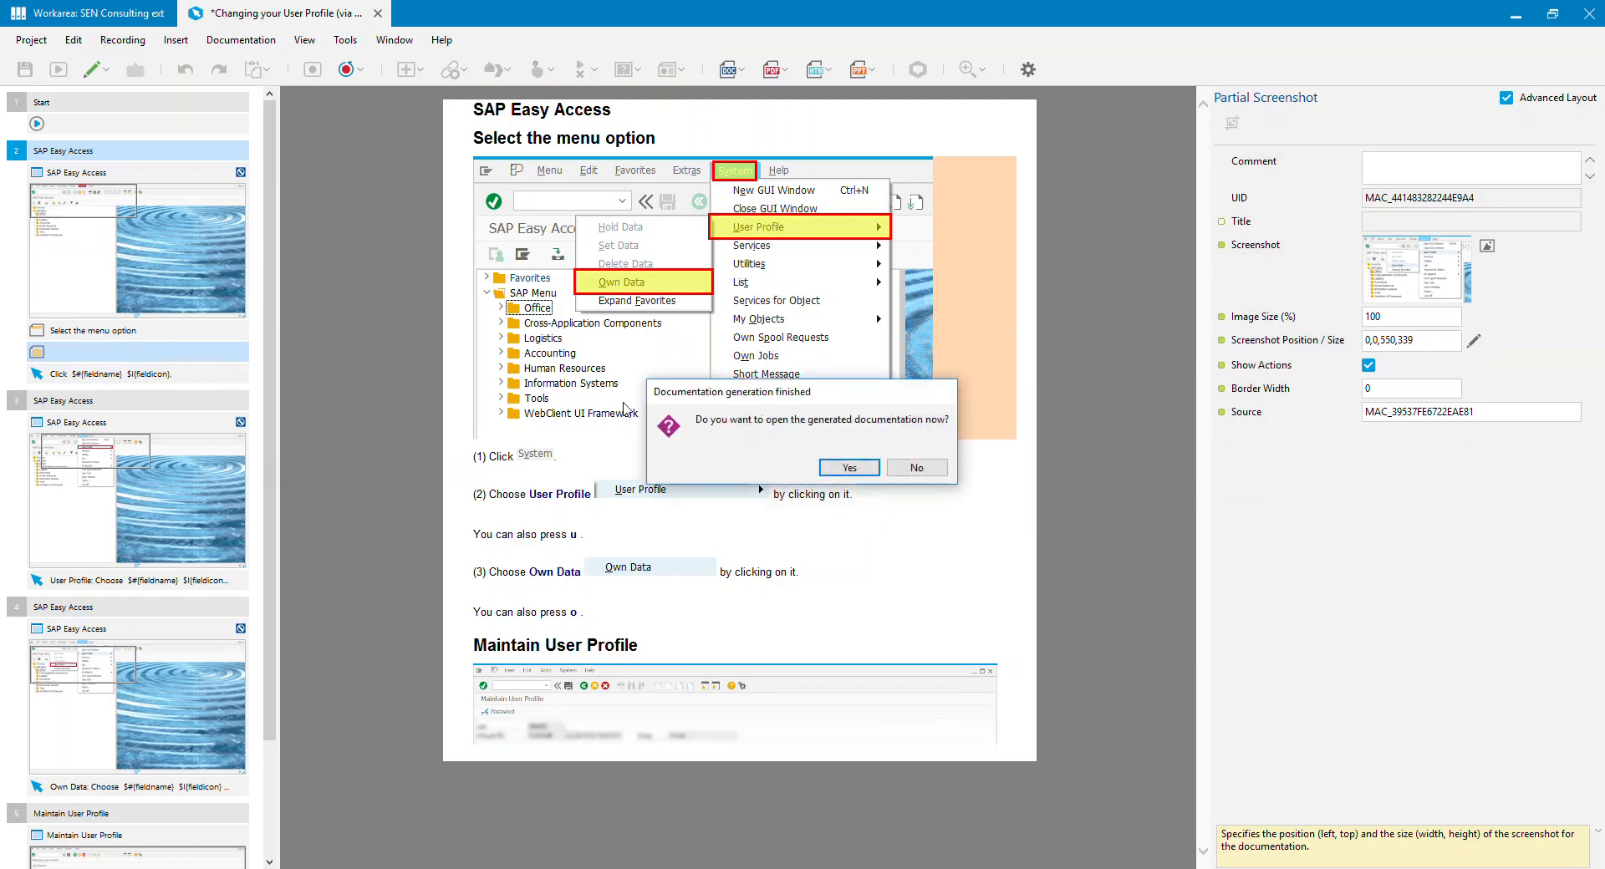
{"action": "left_click", "coordinate": [850, 468]}
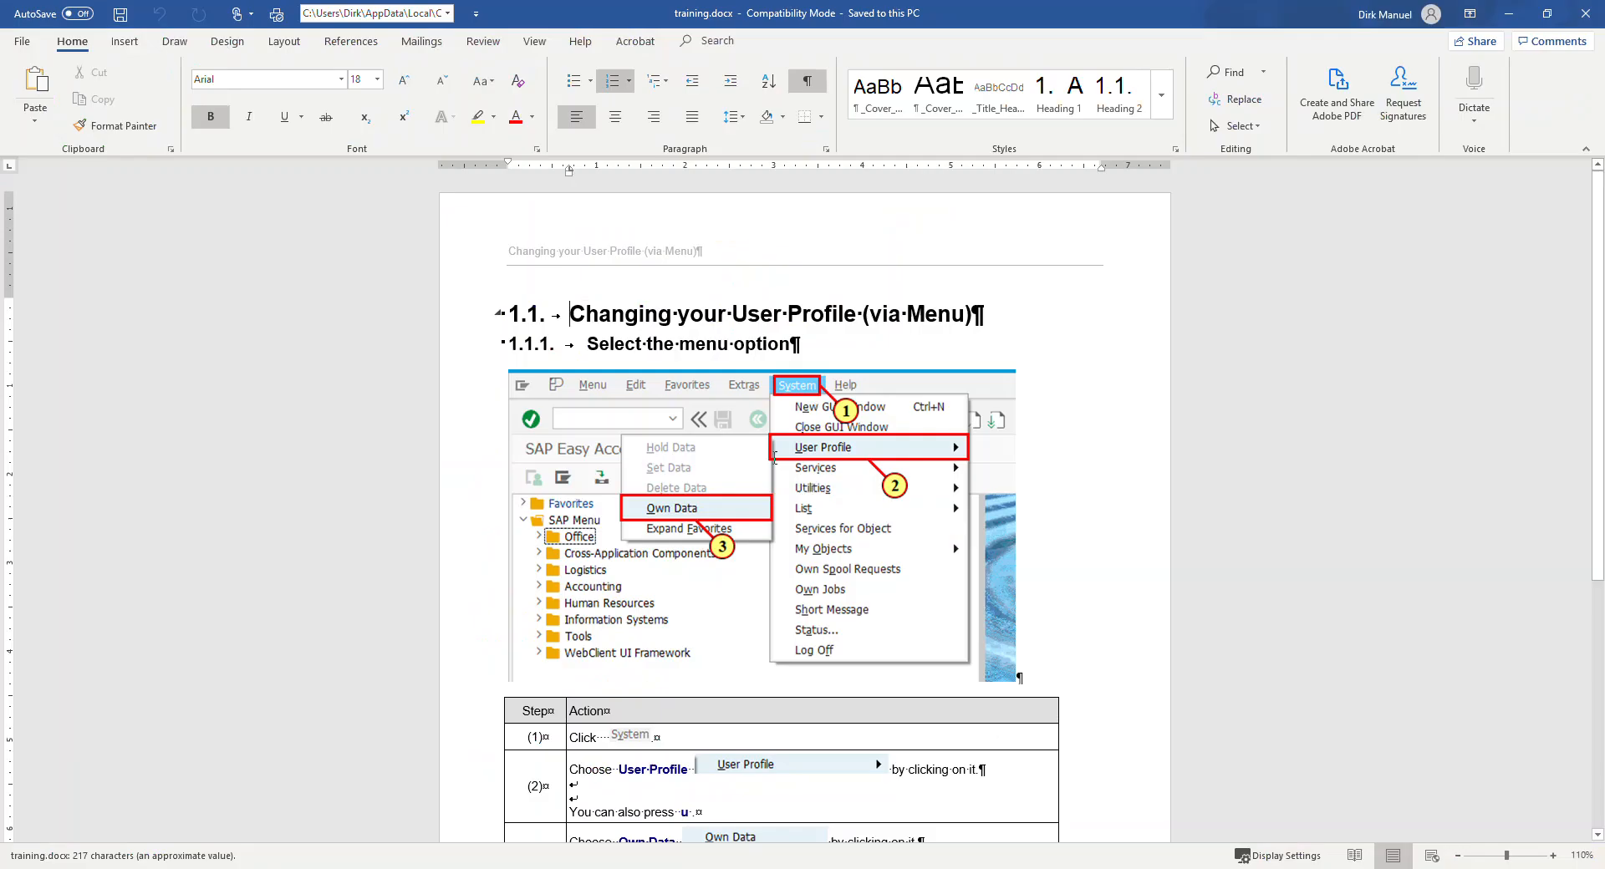
Step: Examine the new section heading, enlarged menu screenshot and action table in the Word document, and close the document
{"action": "scroll", "coordinate": [774, 457], "scroll_direction": "down", "scroll_amount": 3}
{"action": "triple_click", "coordinate": [592, 214]}
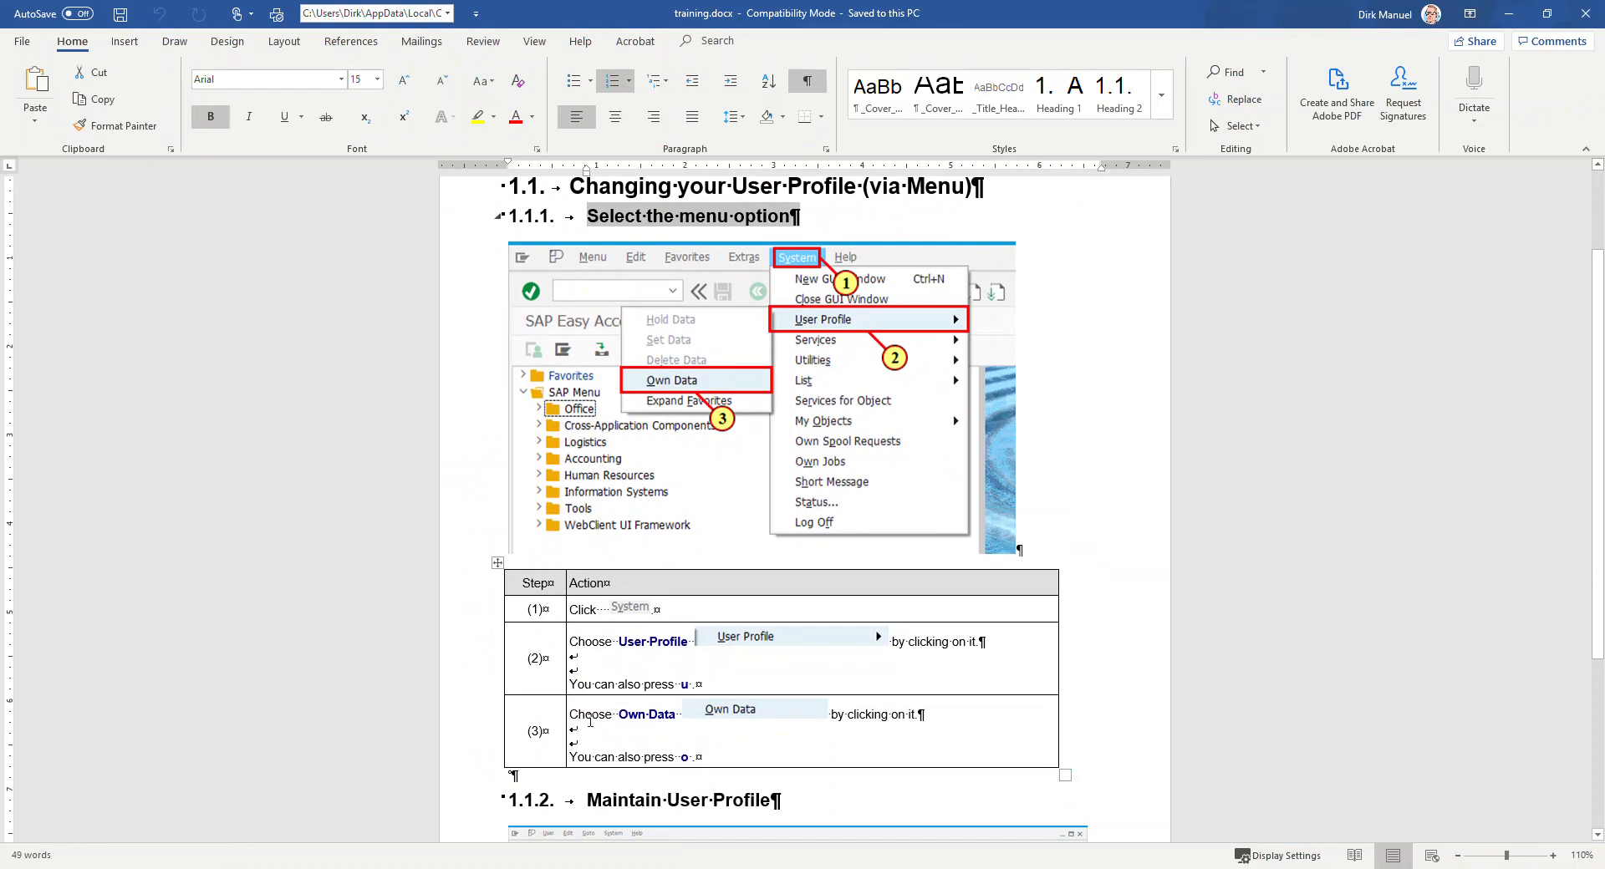
{"action": "left_click", "coordinate": [606, 610]}
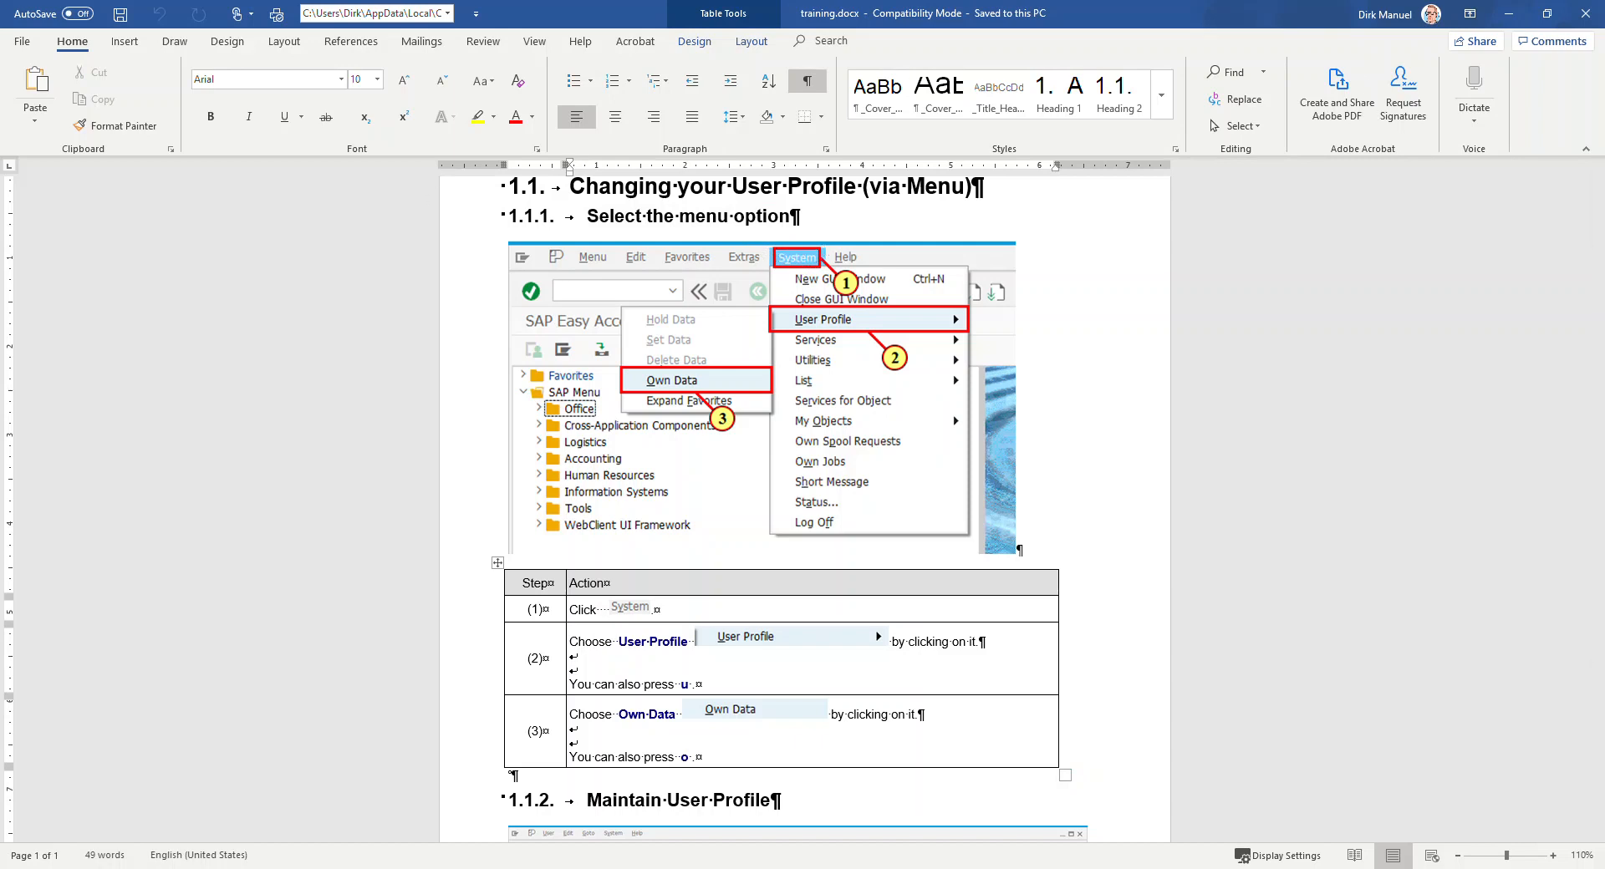
{"action": "left_click", "coordinate": [1584, 14]}
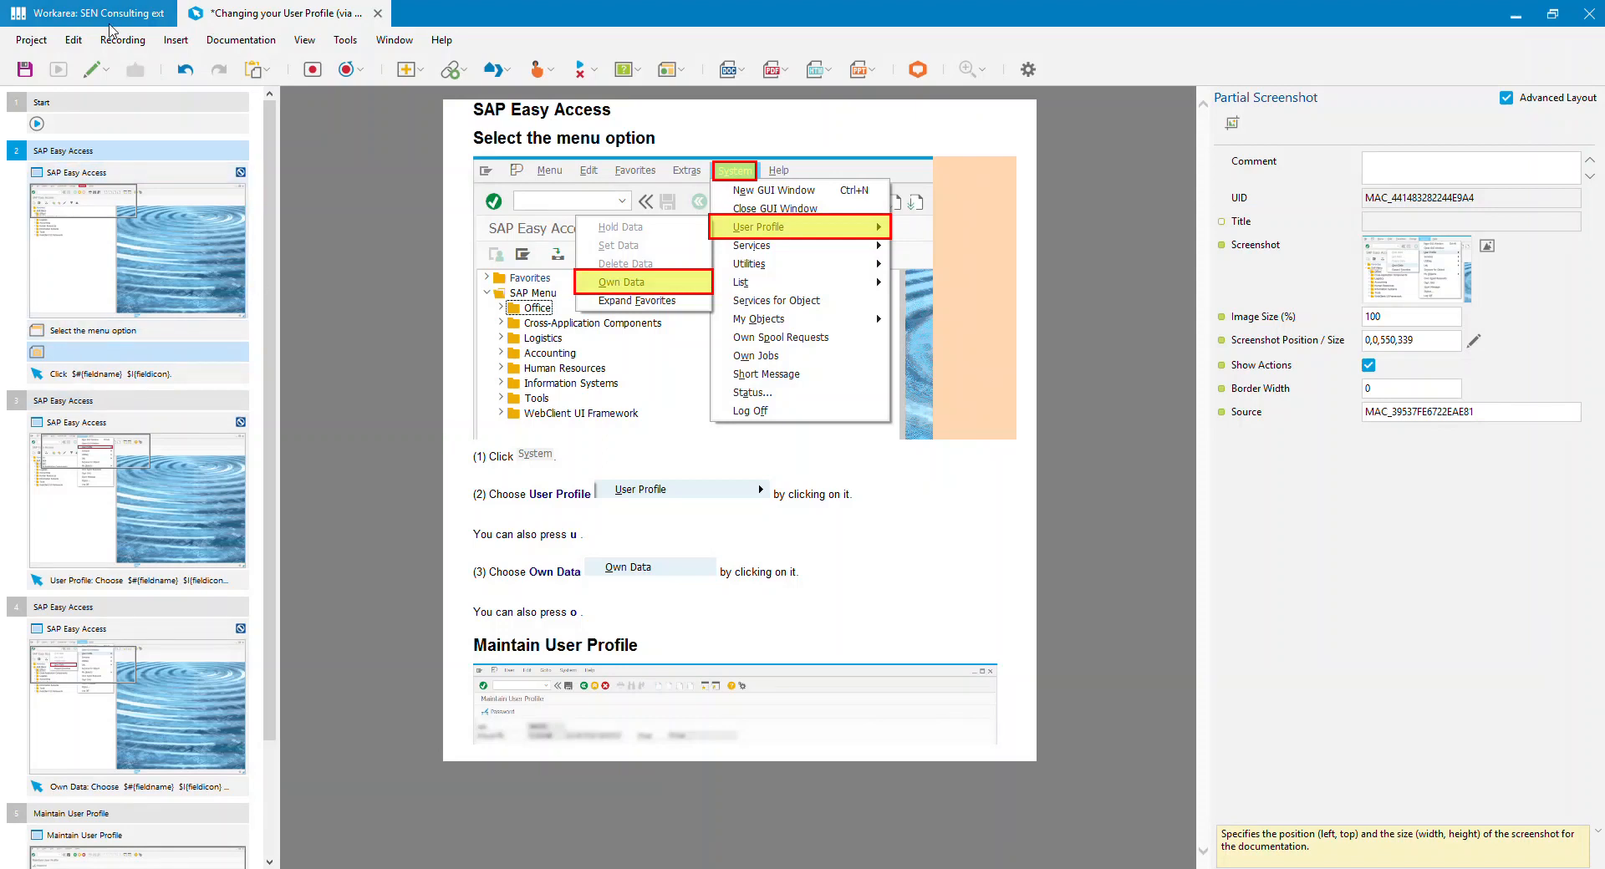
Step: Review the properties of the System click action, the partial screenshot and the heading macro in step 2
{"action": "left_click", "coordinate": [746, 174]}
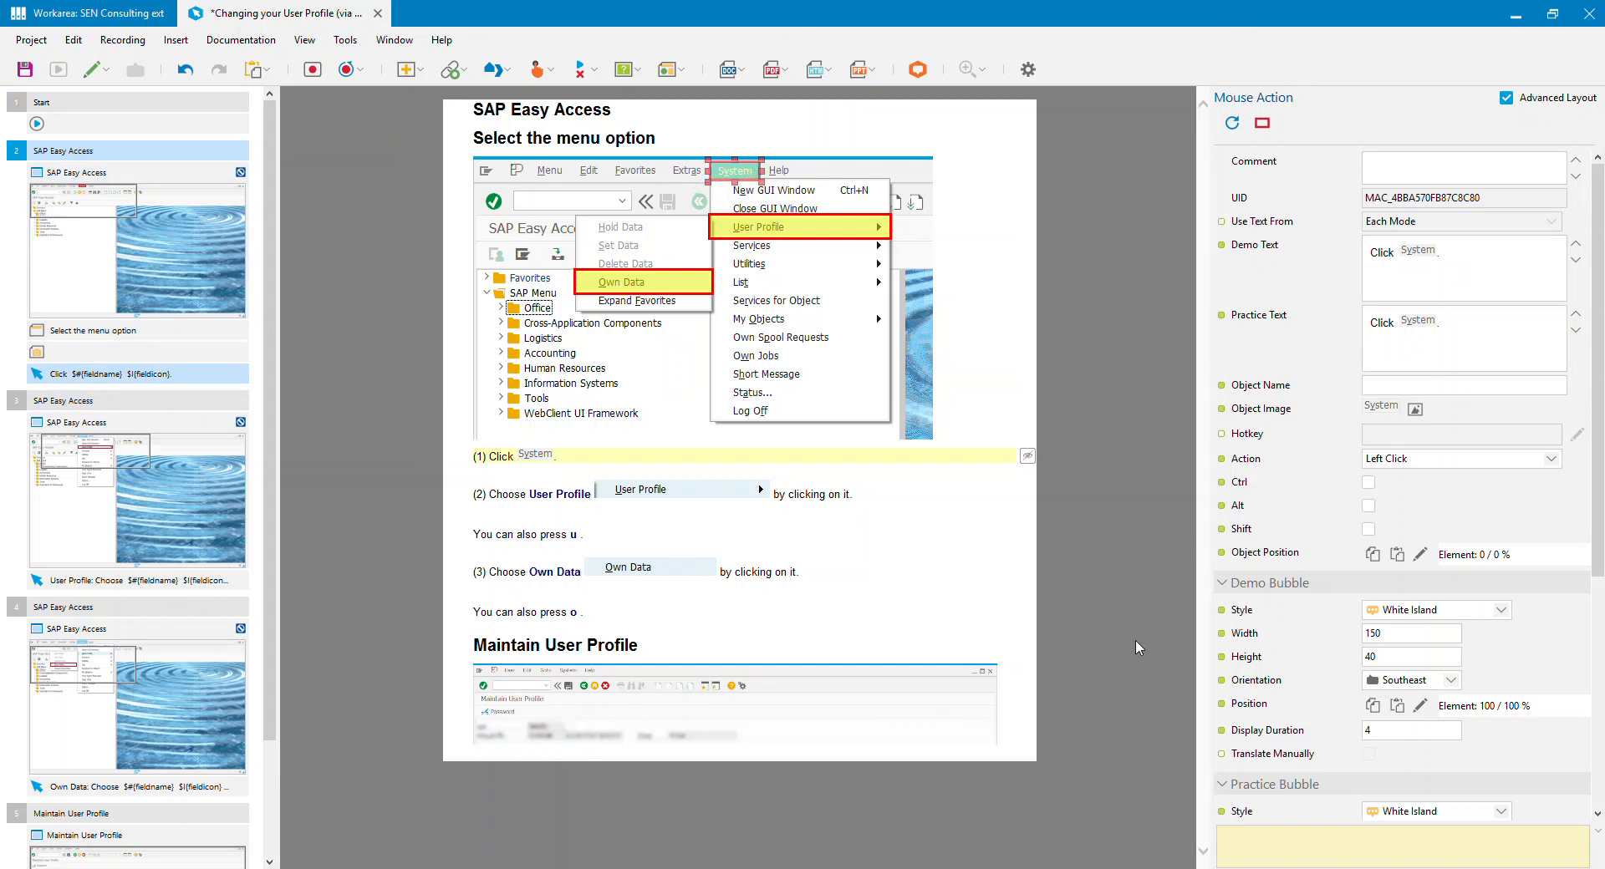
{"action": "left_click", "coordinate": [109, 353]}
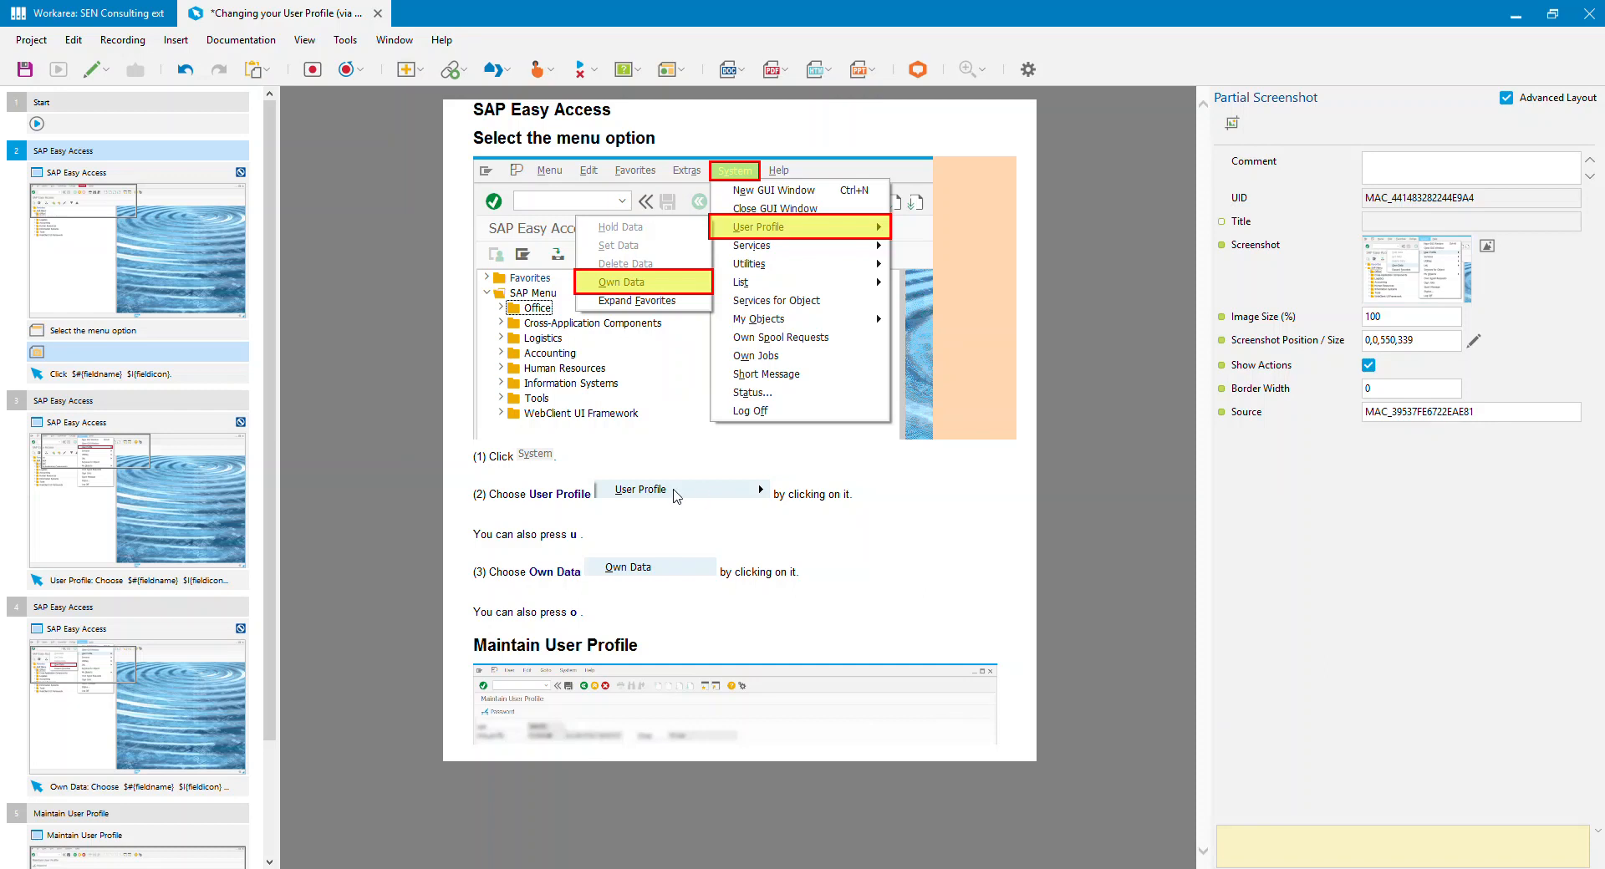
{"action": "left_click", "coordinate": [130, 332]}
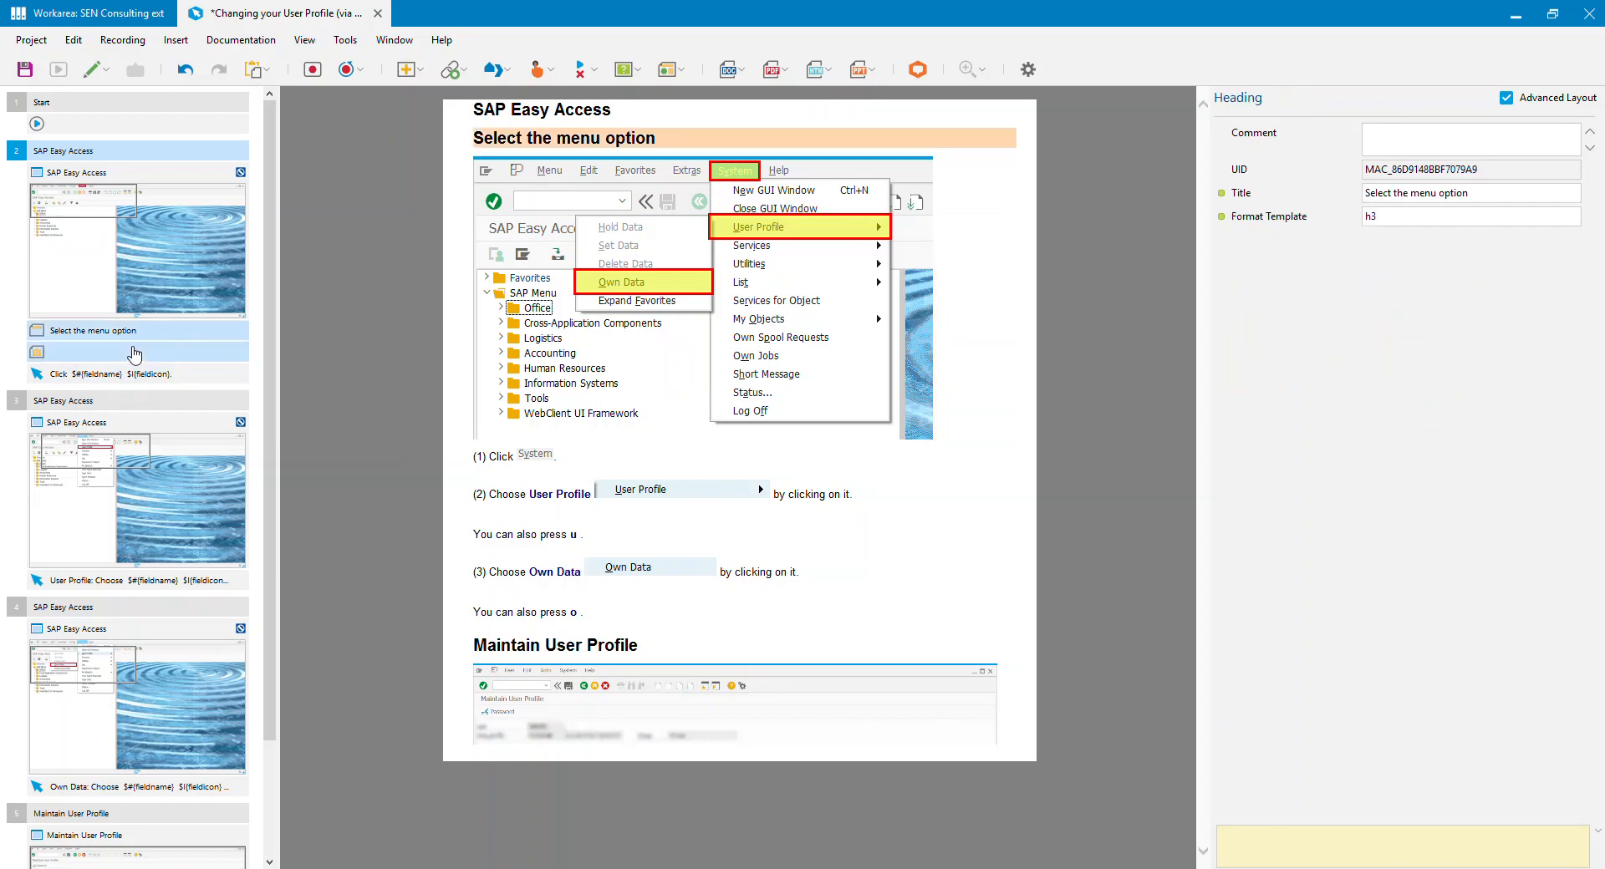